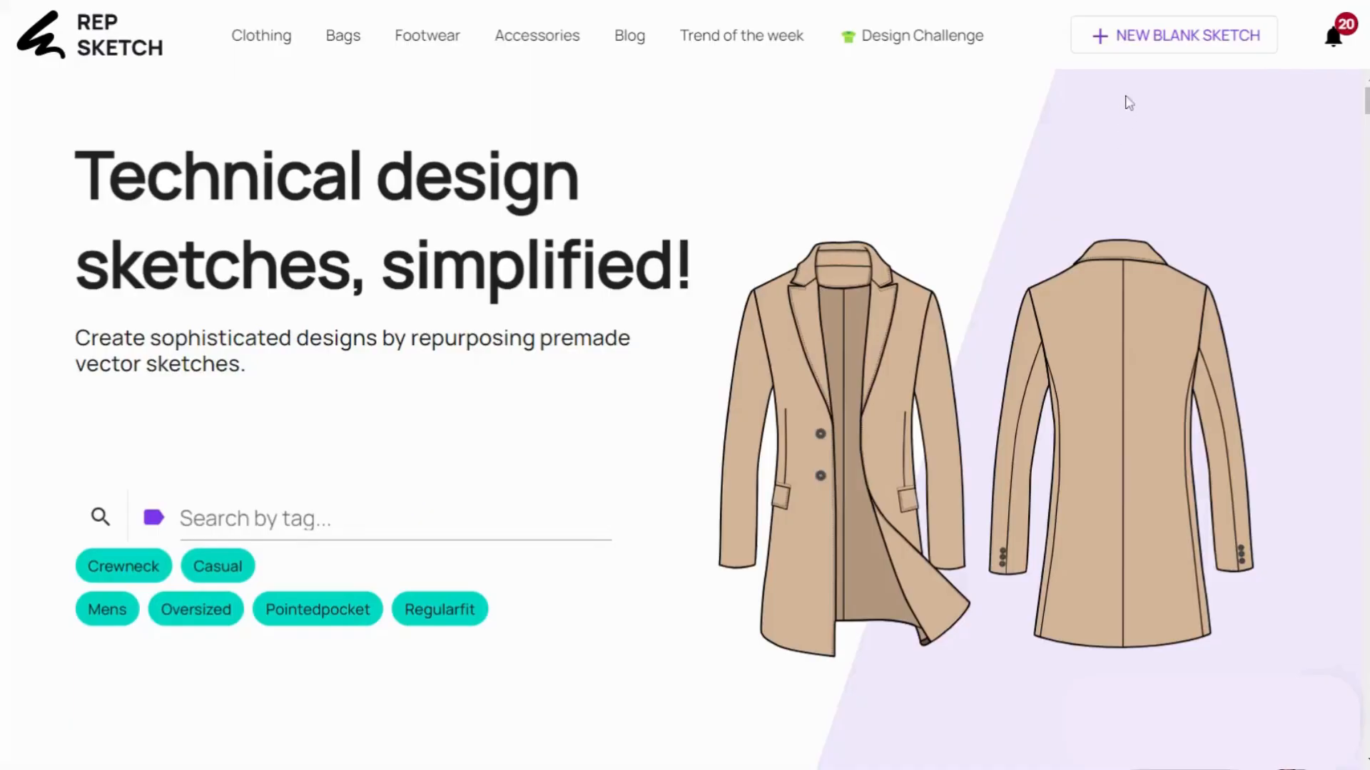
Create a new blank sketch and filter the premade design library by the Trenchcoat tag
left_click(1155, 36)
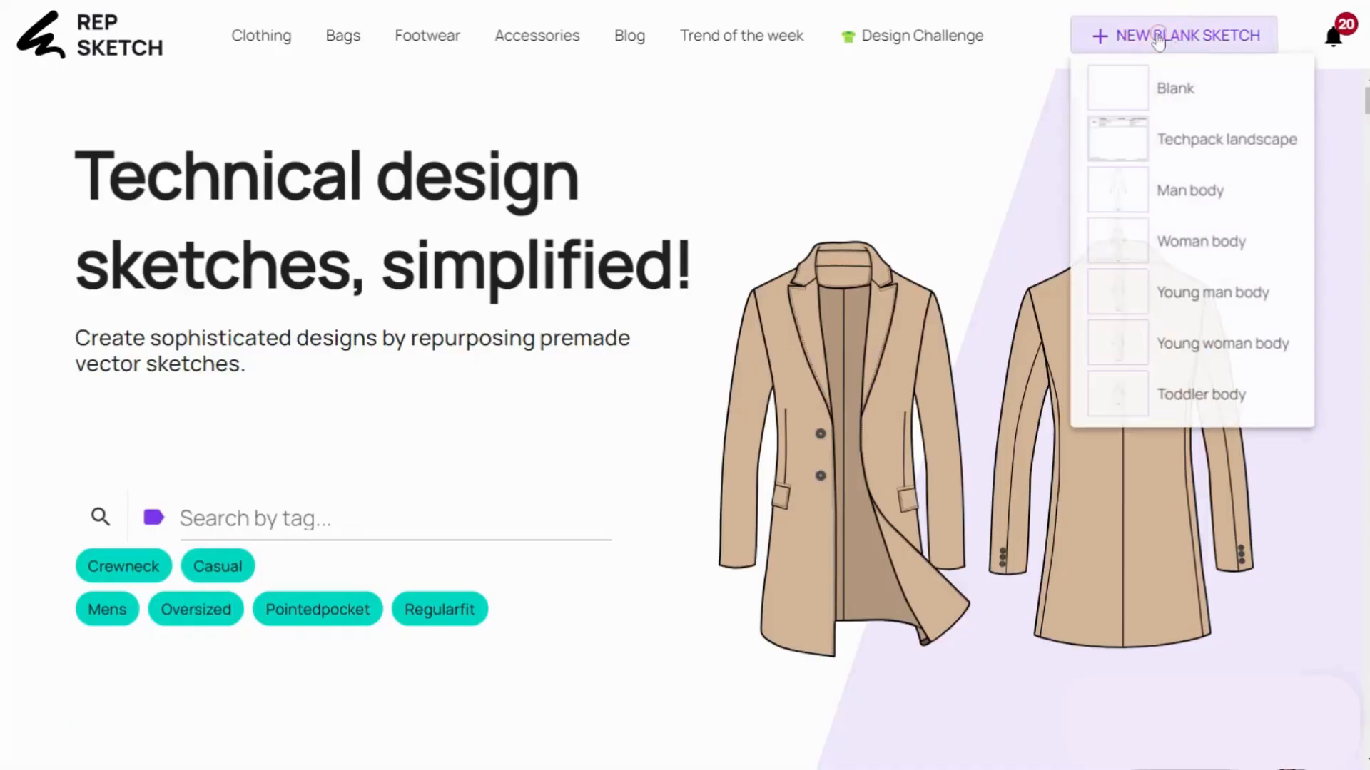
left_click(1123, 93)
left_click(63, 96)
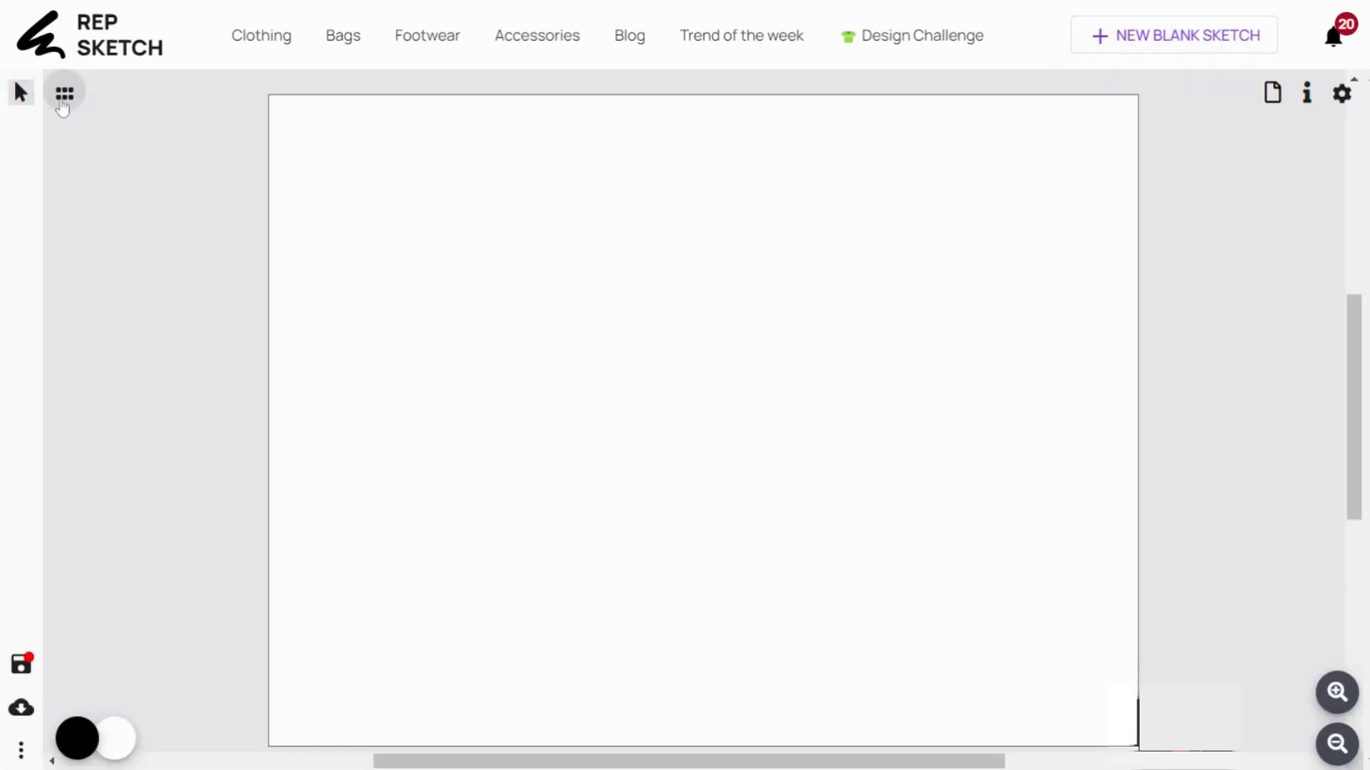
left_click(23, 657)
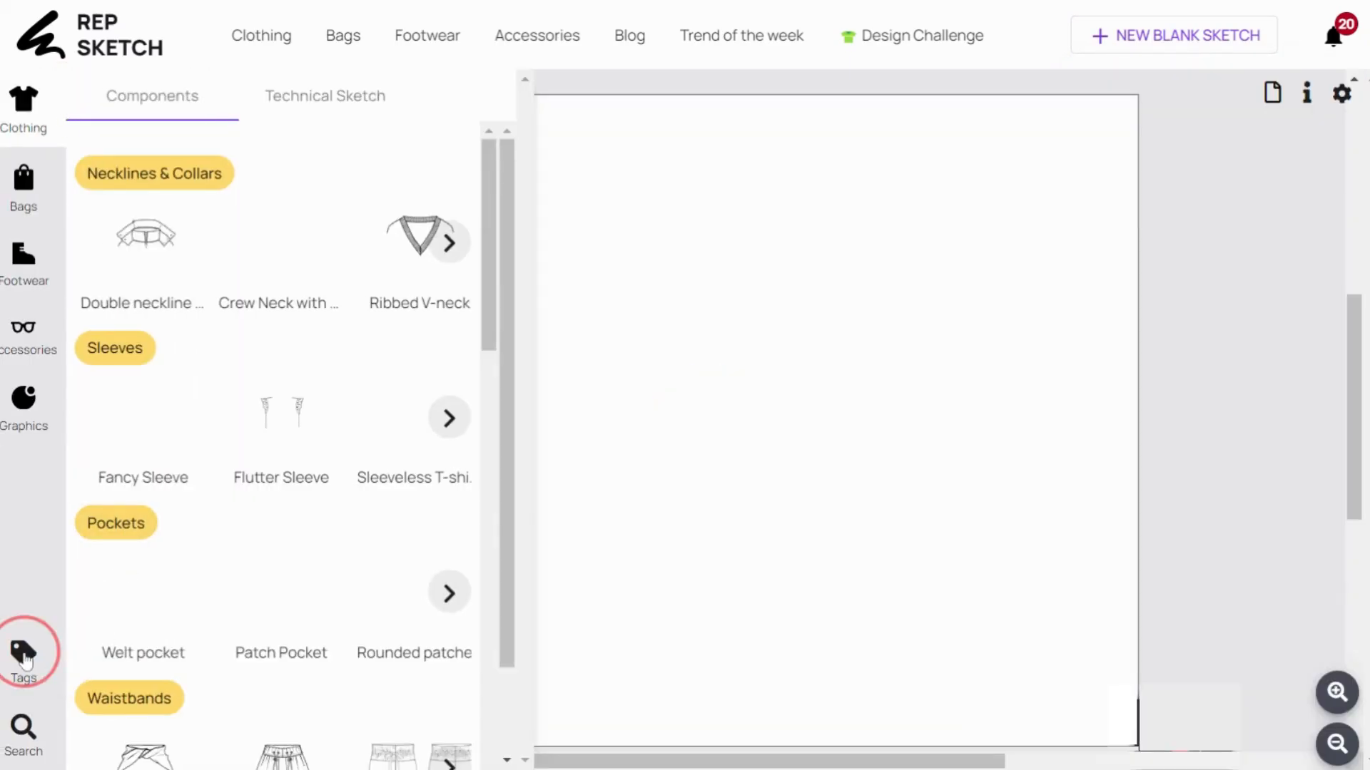
left_click(164, 224)
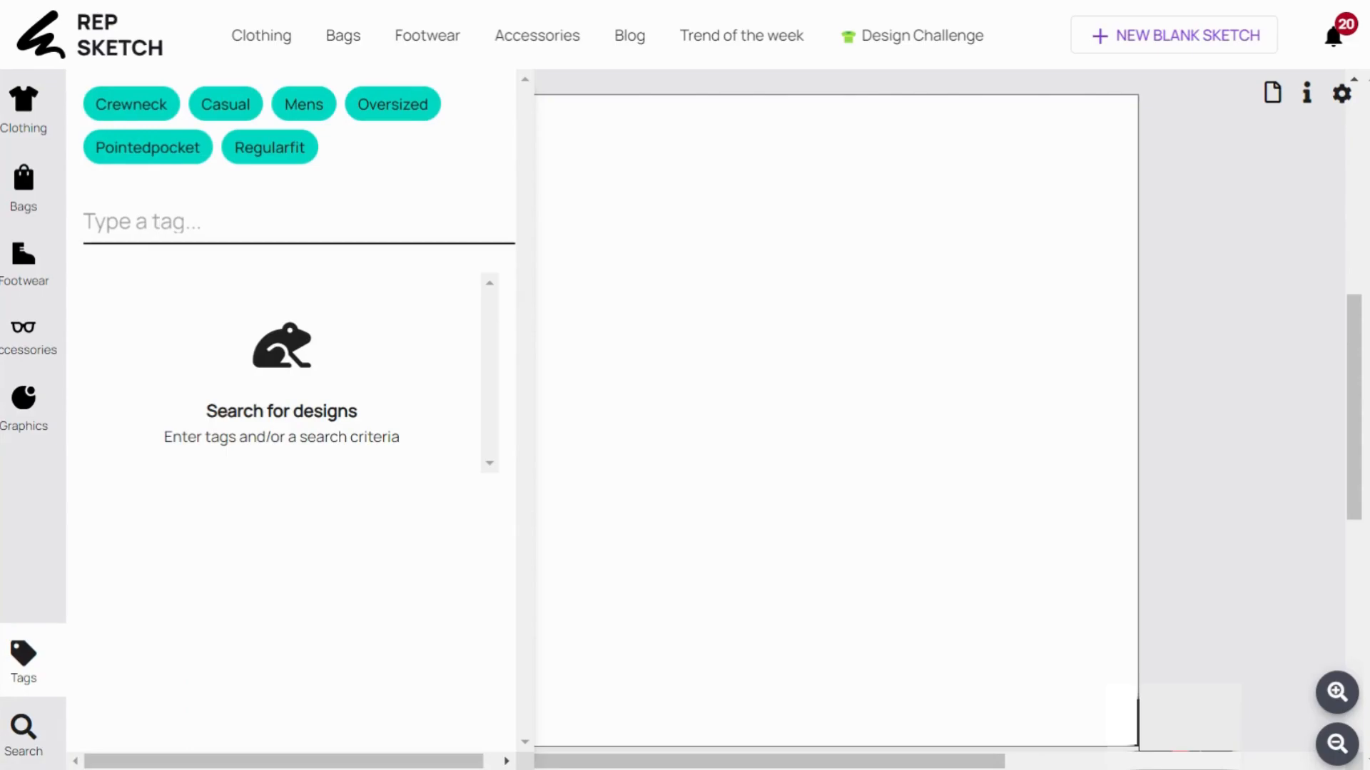
type("TR")
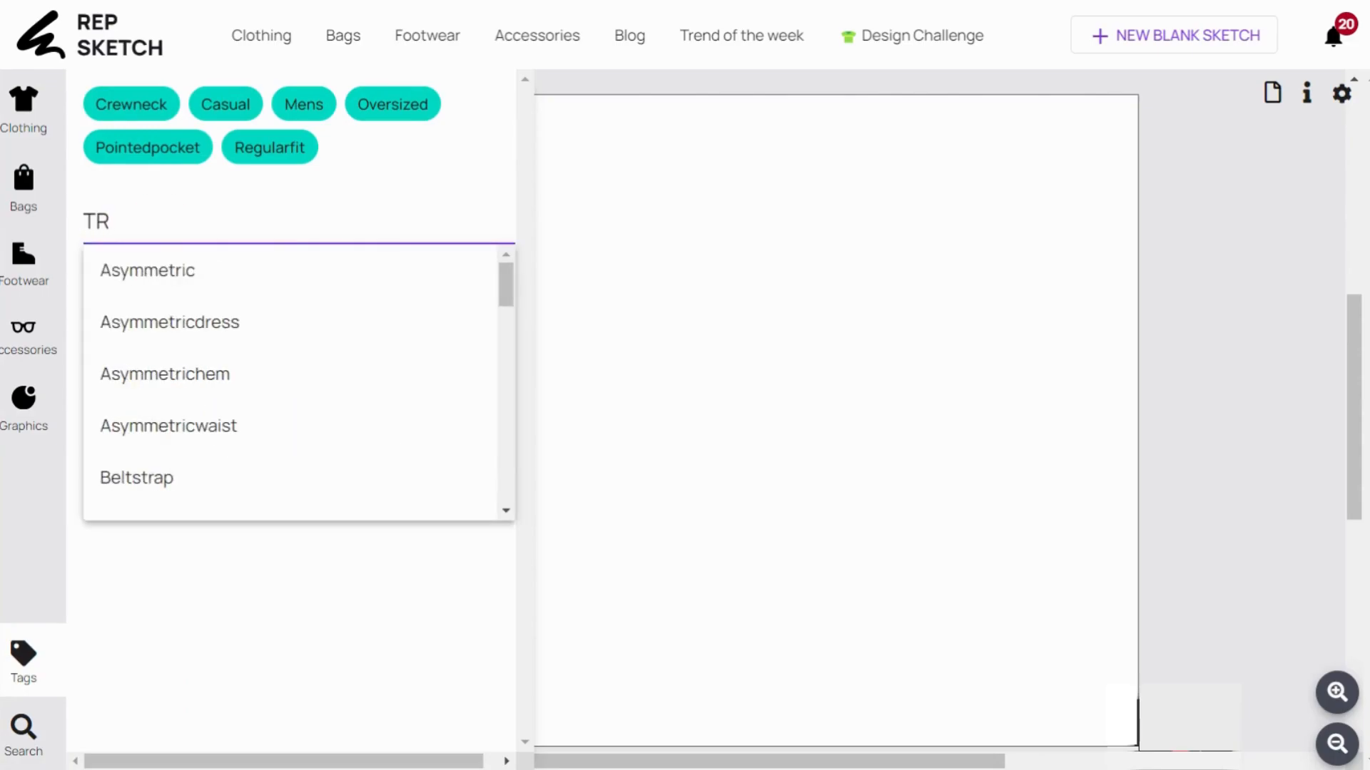
type("ENCH")
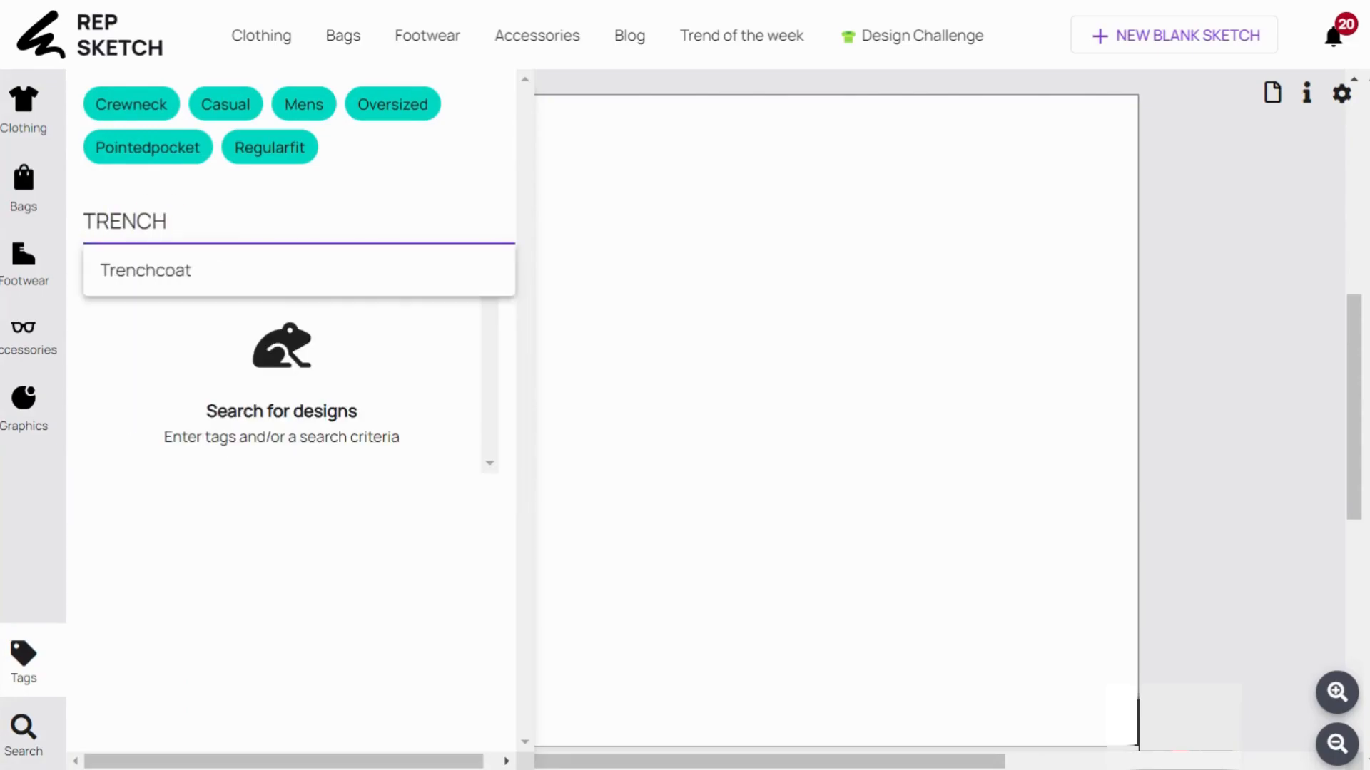
left_click(144, 271)
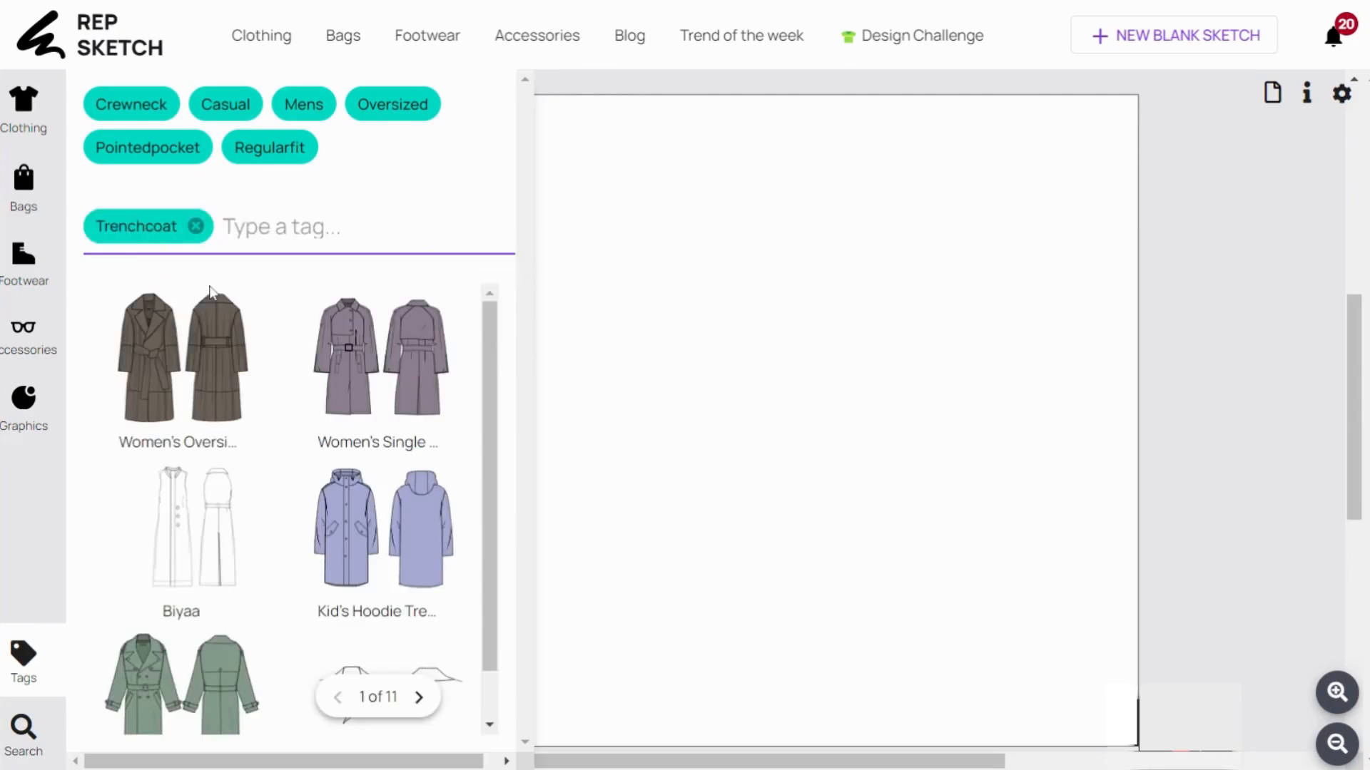
Insert the pink women's trenchcoat from the second page of results and enlarge it to fill the artboard
scroll(302, 422, "down", 1)
left_click(419, 697)
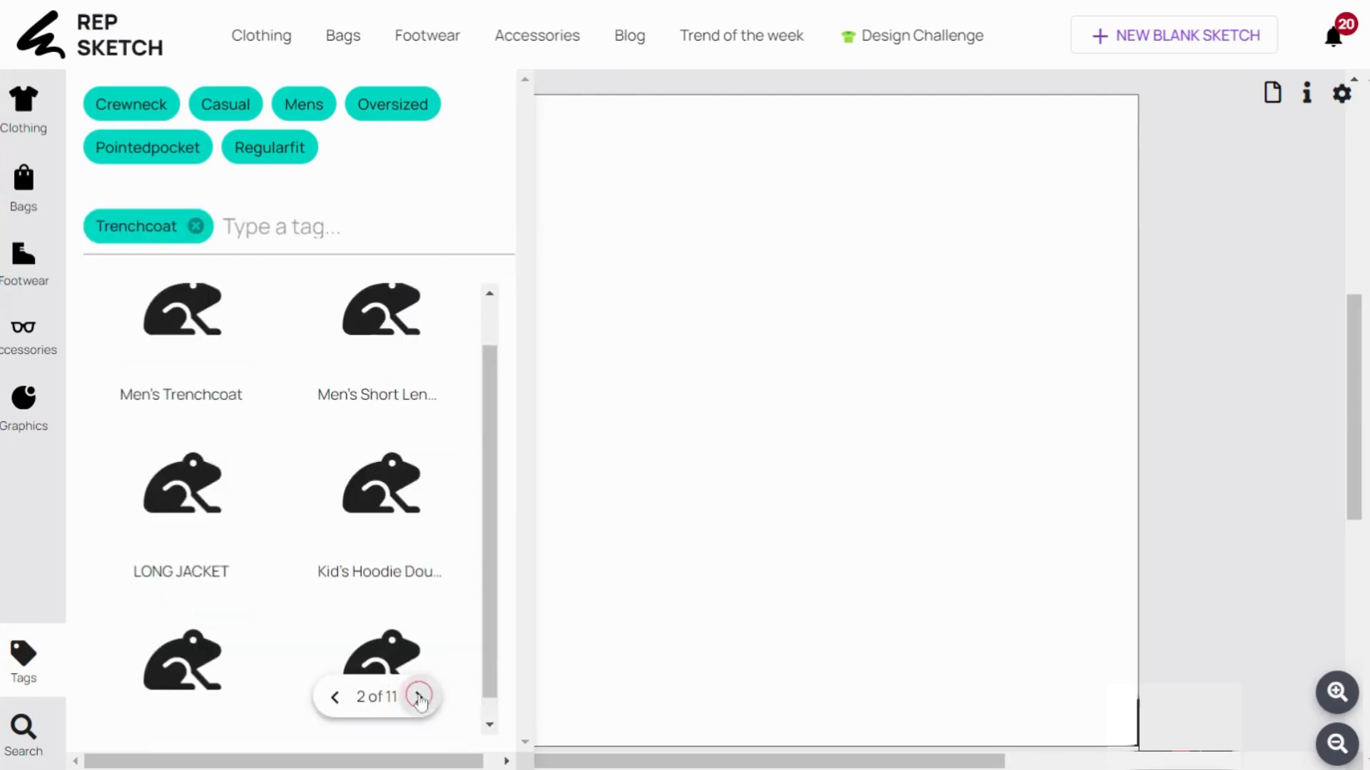
scroll(385, 557, "down", 1)
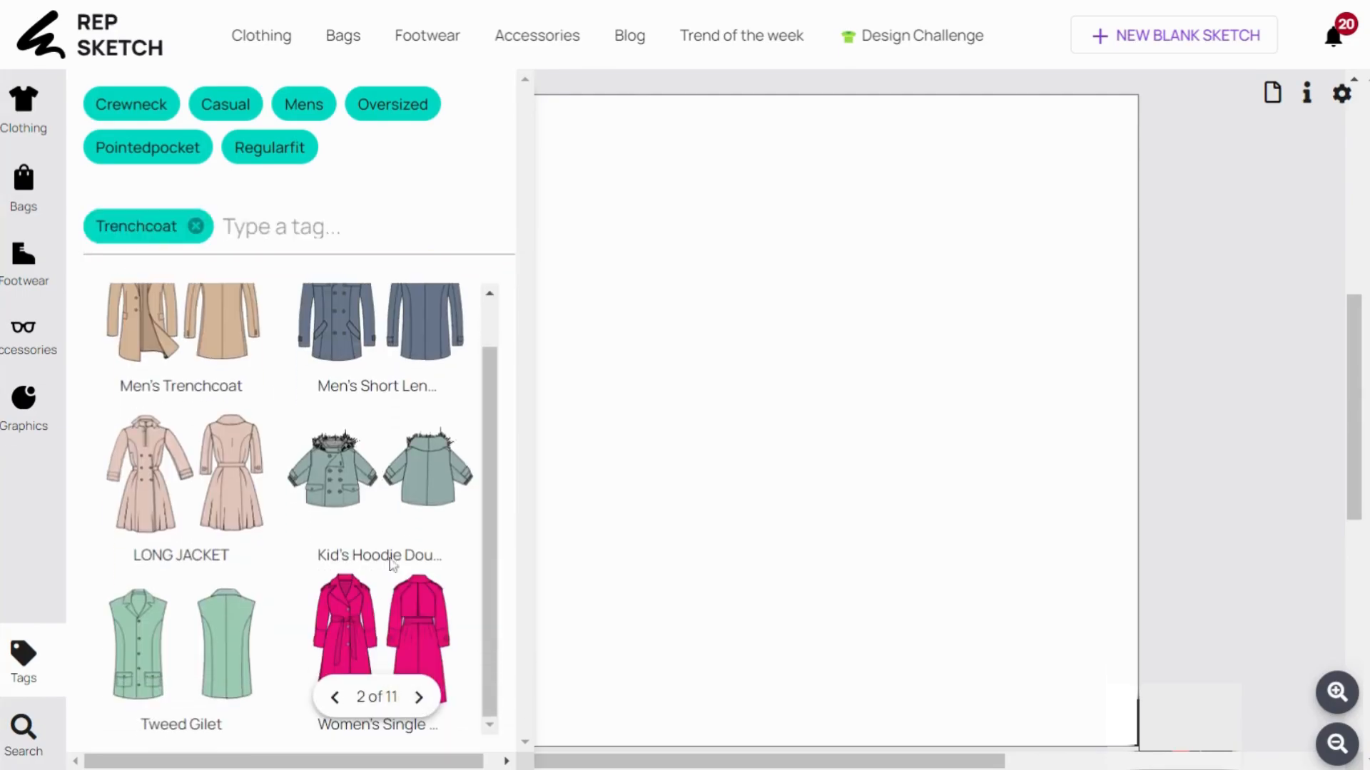
left_click(427, 706)
scroll(390, 391, "down", 1)
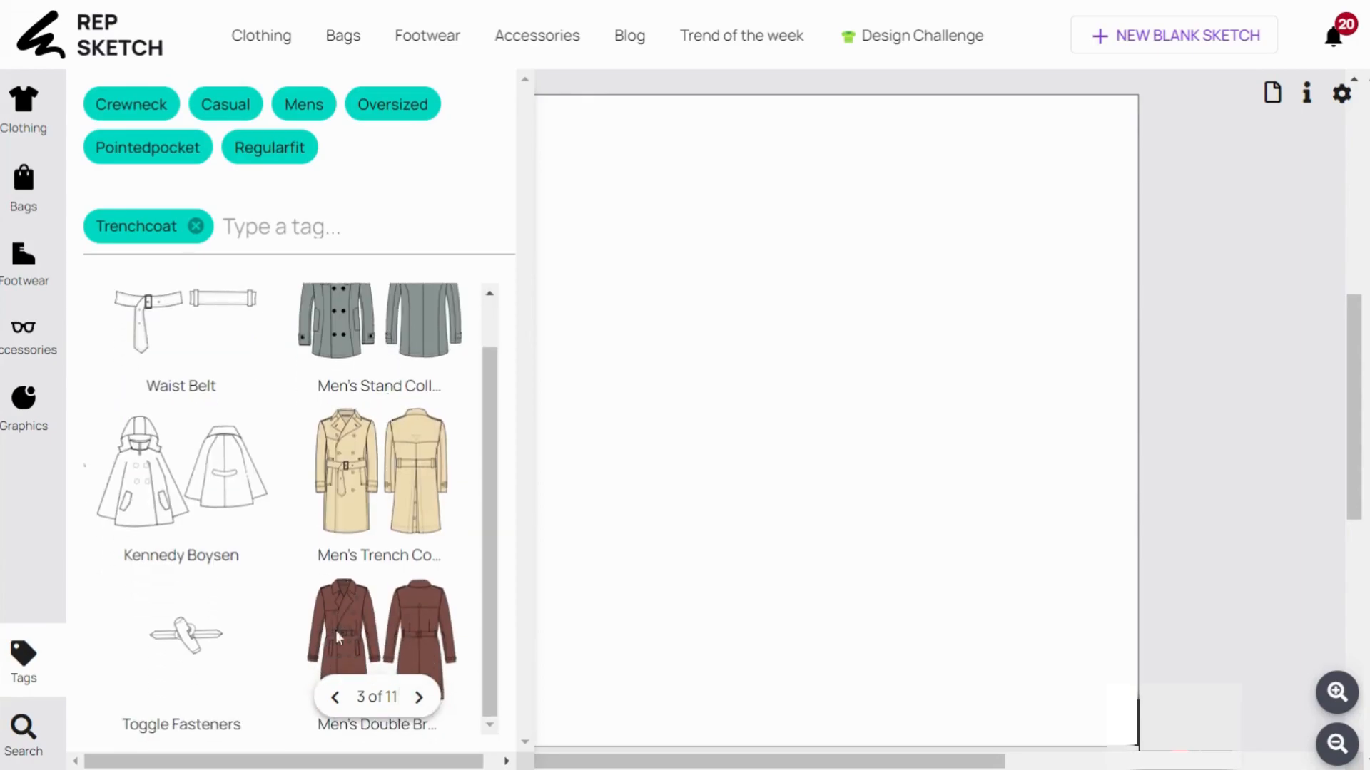
left_click(334, 696)
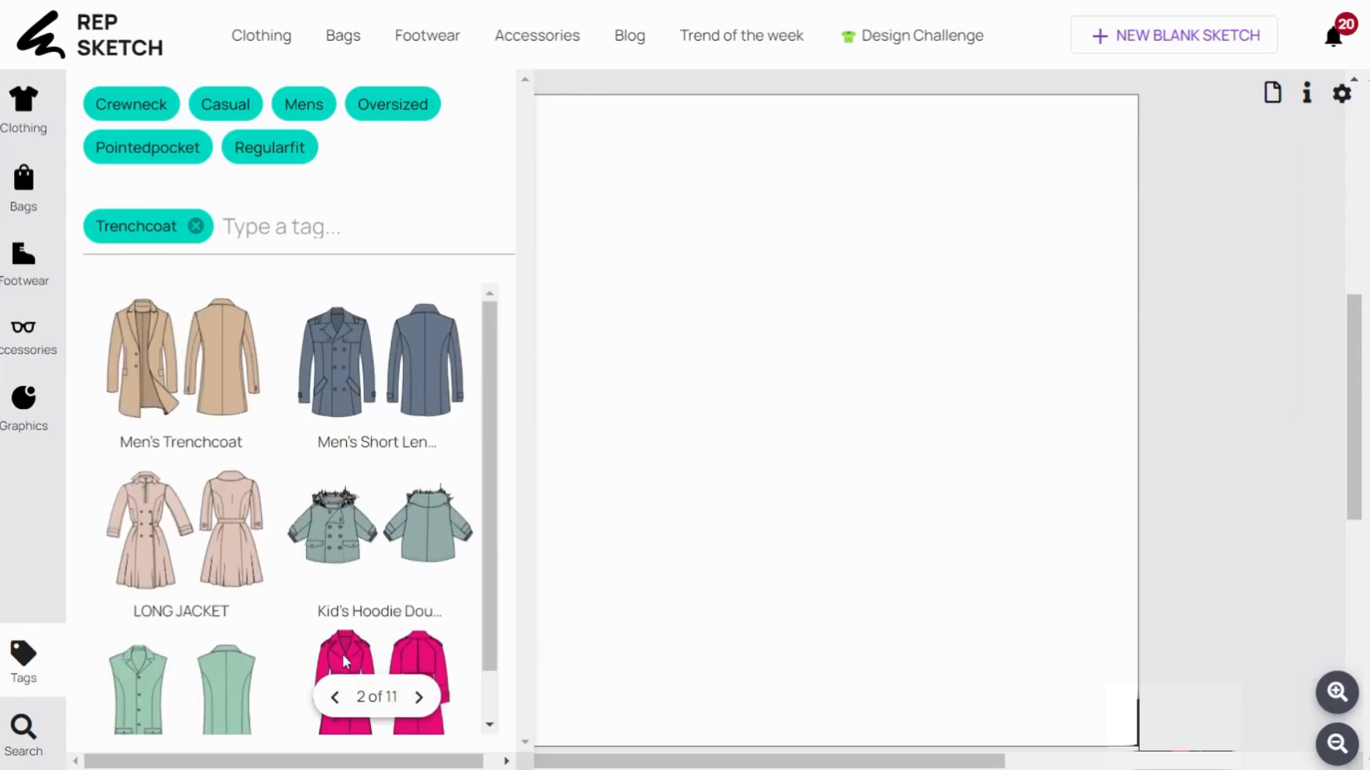
left_click(348, 650)
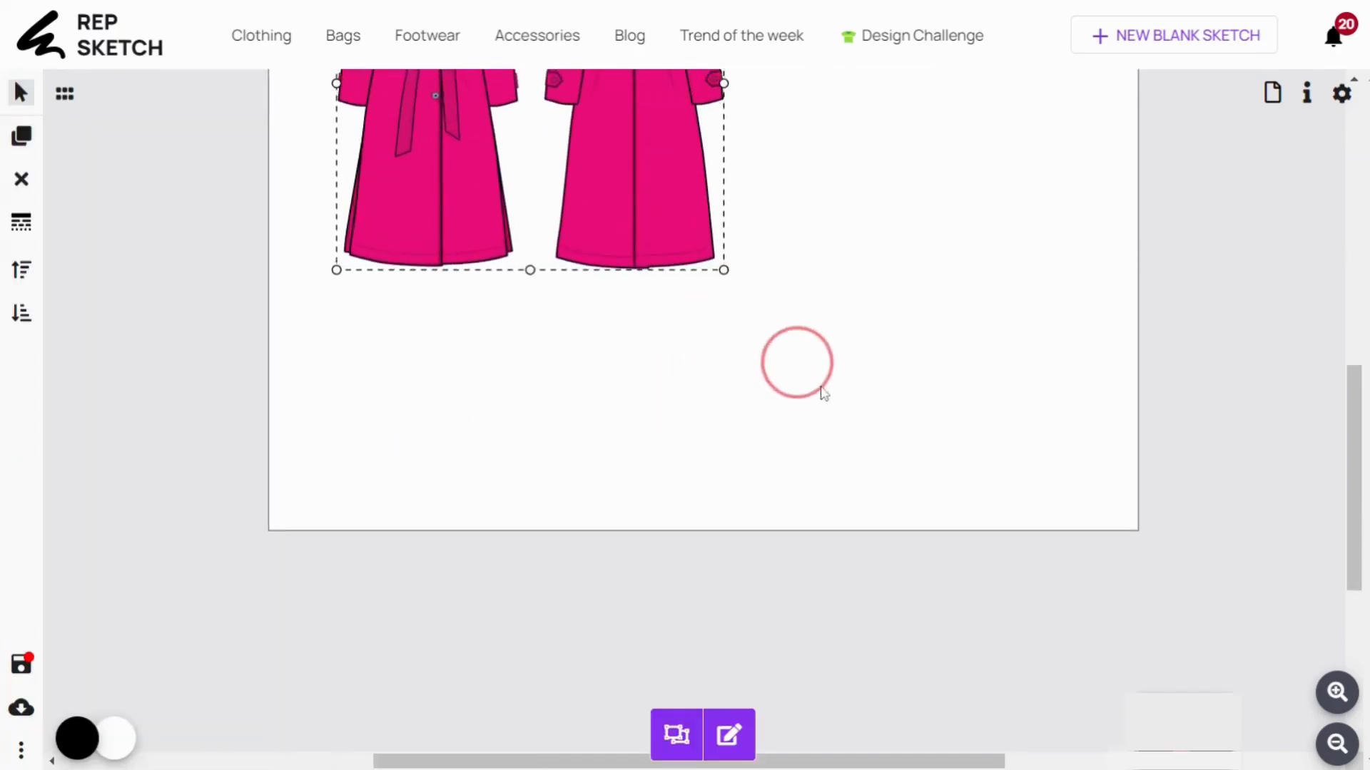
scroll(917, 474, "up", 3)
left_click_drag(859, 620, 958, 725)
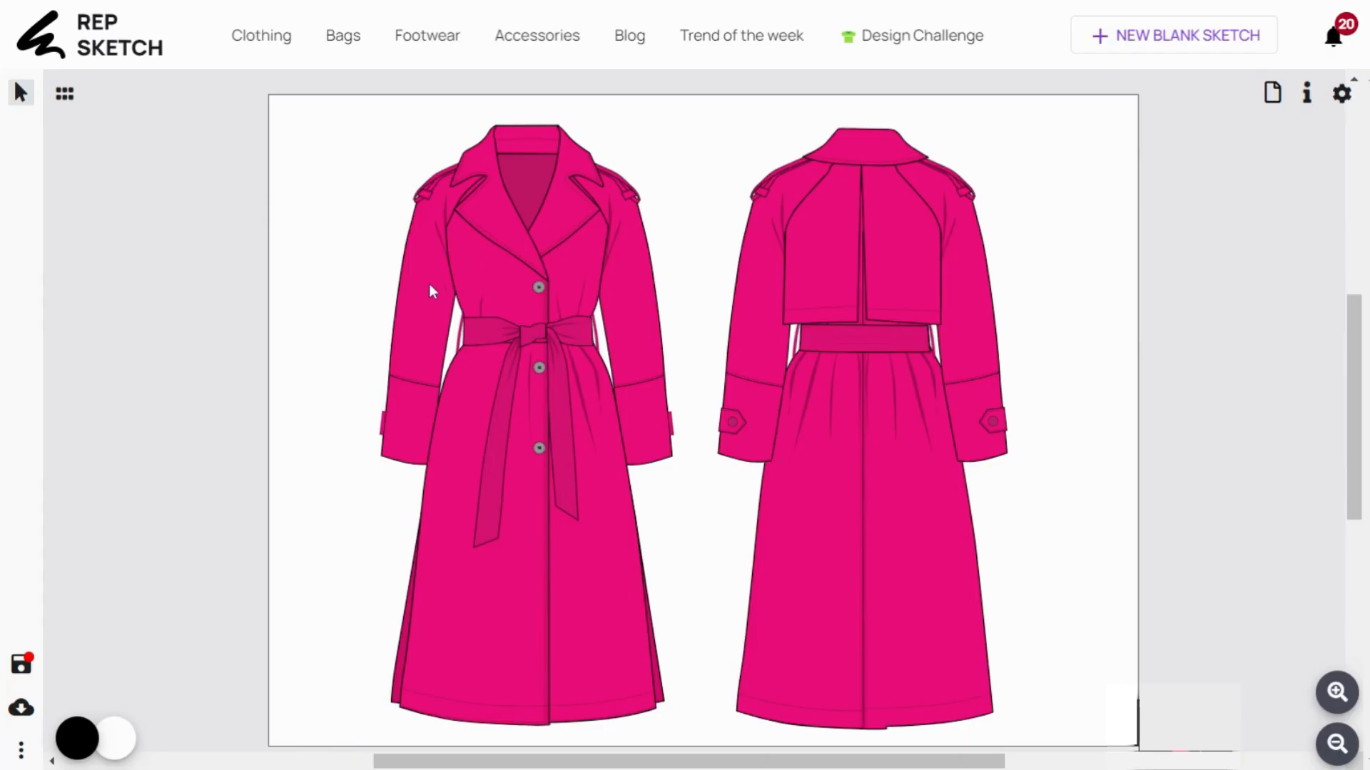
Ungroup the front view of the pink trenchcoat into its separate parts
left_click(483, 275)
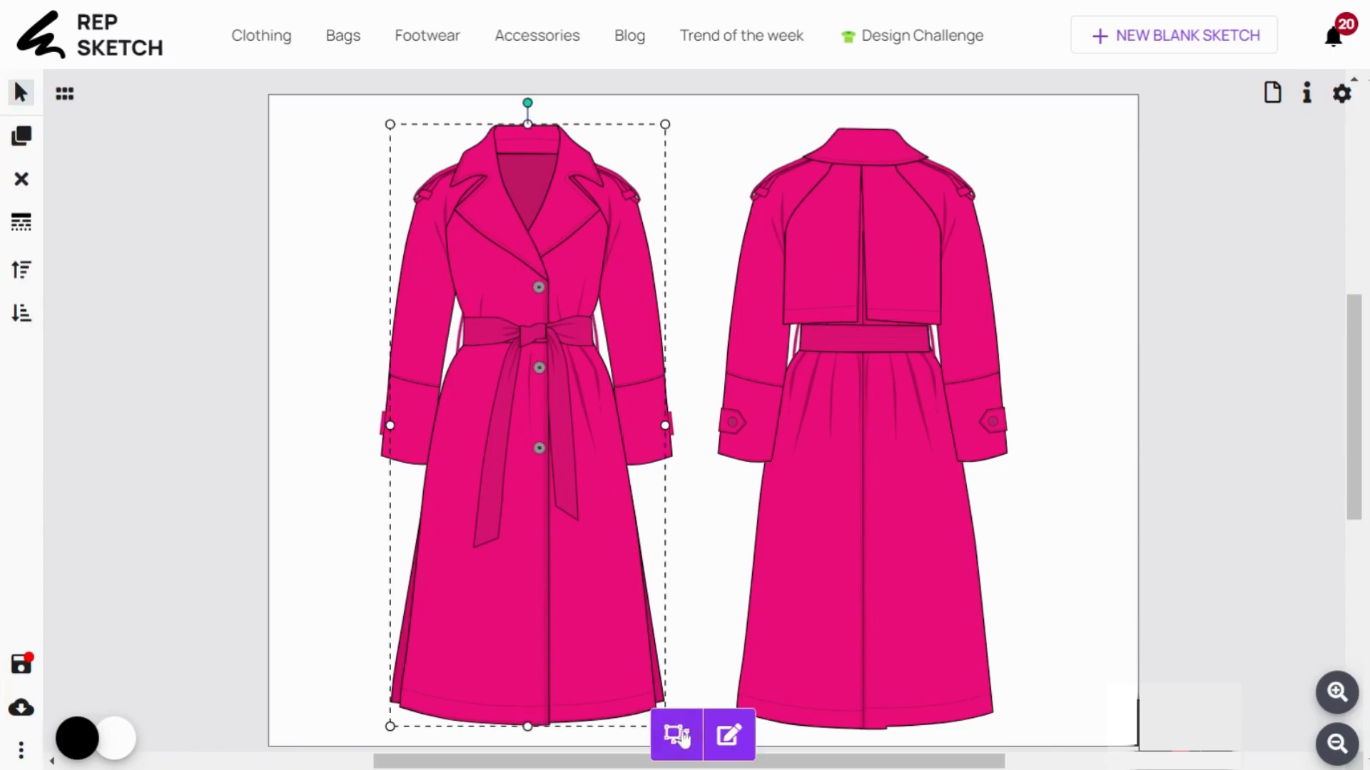
left_click(676, 735)
left_click(284, 400)
scroll(650, 613, "up", 3)
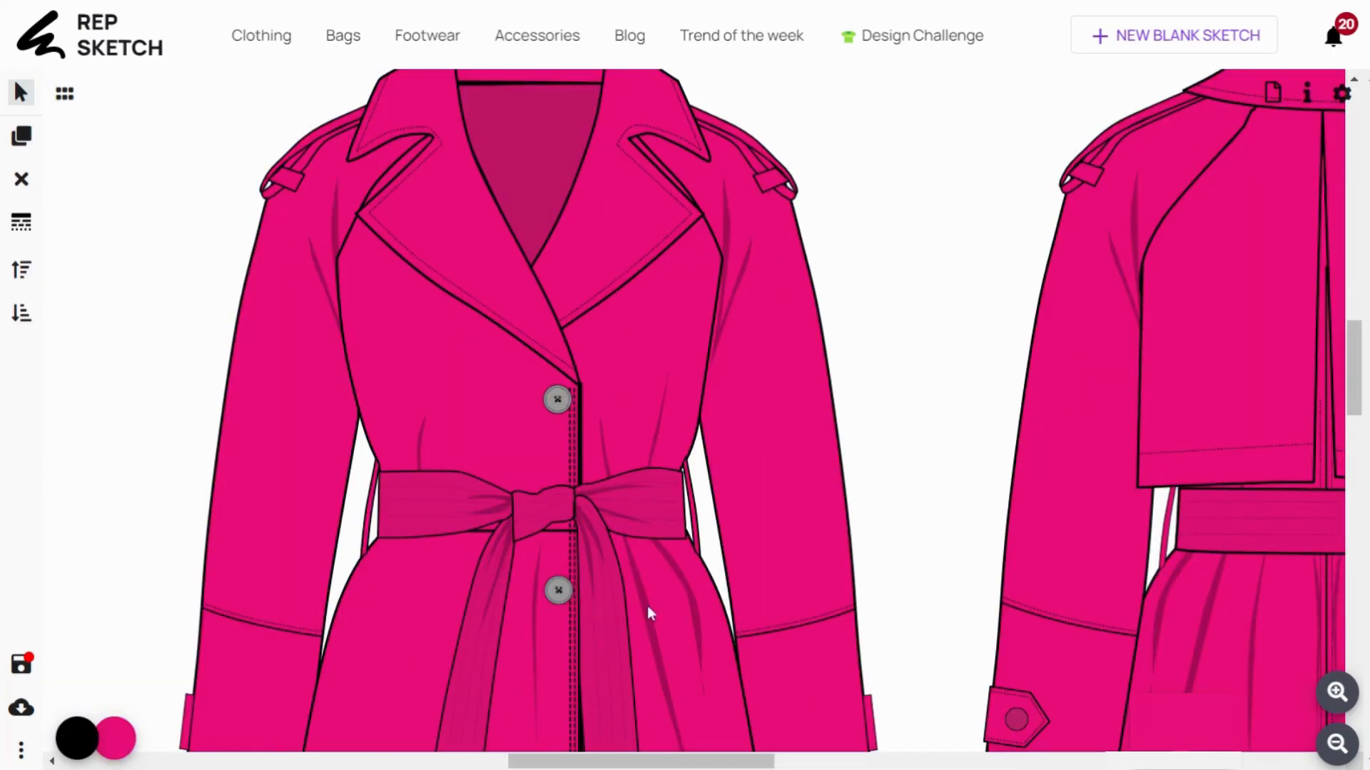
left_click(574, 428)
left_click(647, 666, "shift")
left_click(897, 299)
scroll(431, 357, "up", 3)
Reshape the front bodice by moving its shoulder points outward and up on both sides and adjusting the shoulder curve
left_click(396, 494)
left_click(396, 494)
left_click_drag(339, 475, 289, 377)
left_click_drag(371, 405, 363, 323)
left_click_drag(722, 475, 751, 358)
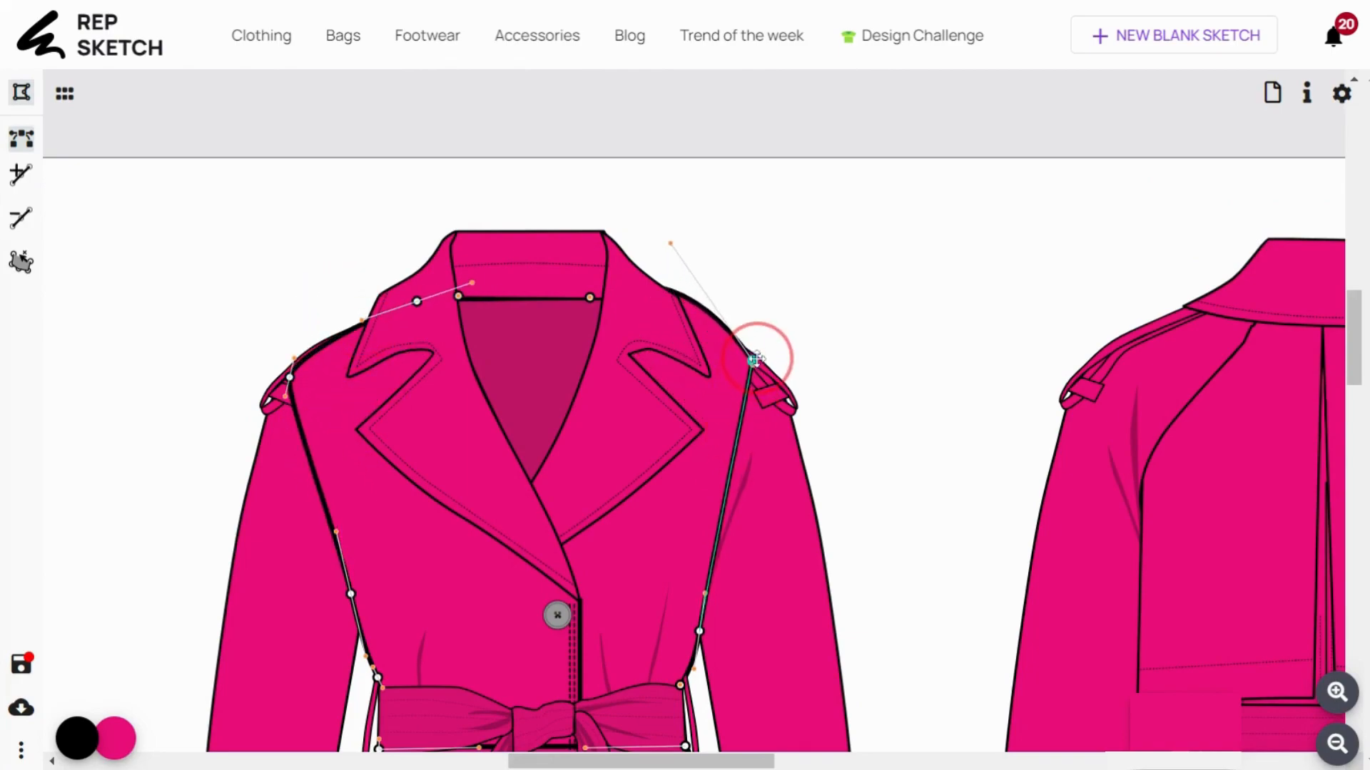
left_click_drag(668, 240, 722, 341)
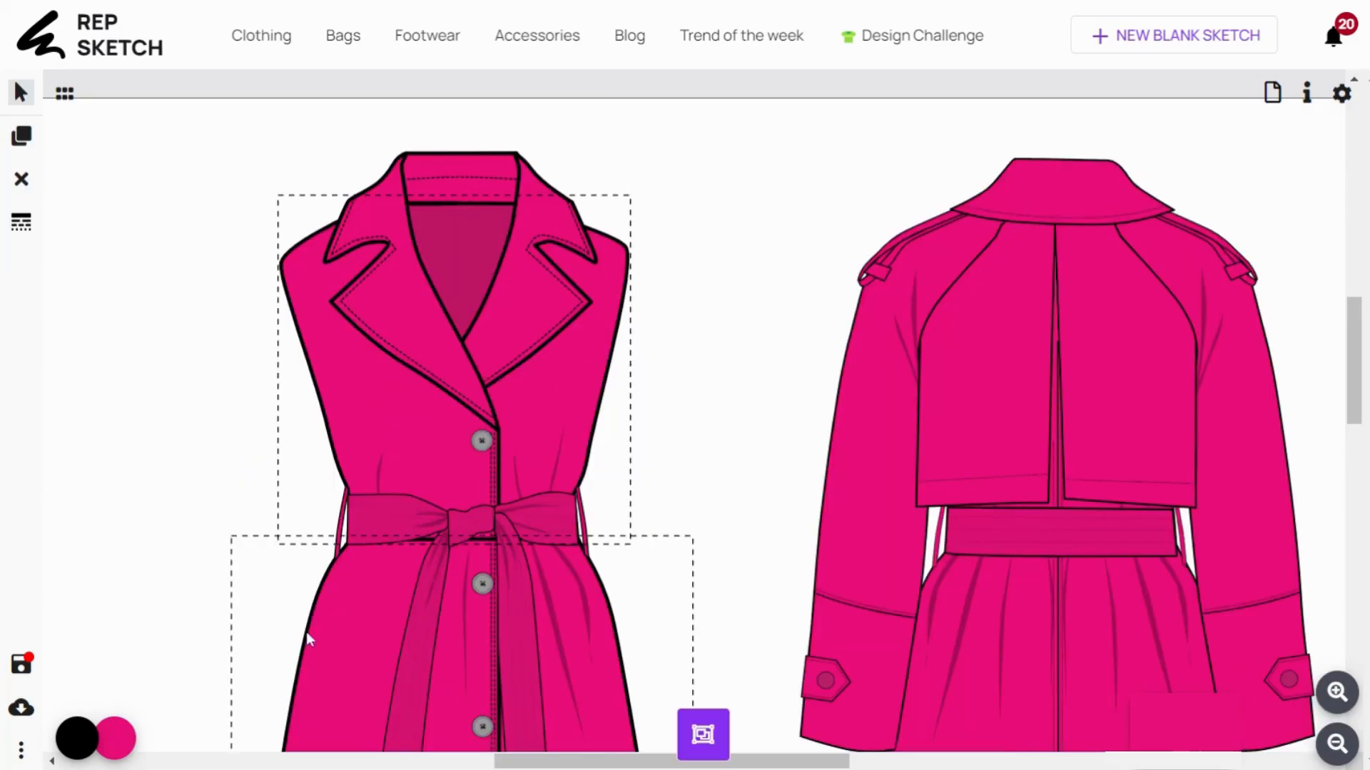
Change the fill of the front bodice and skirt panels to a dark green
left_click(115, 739)
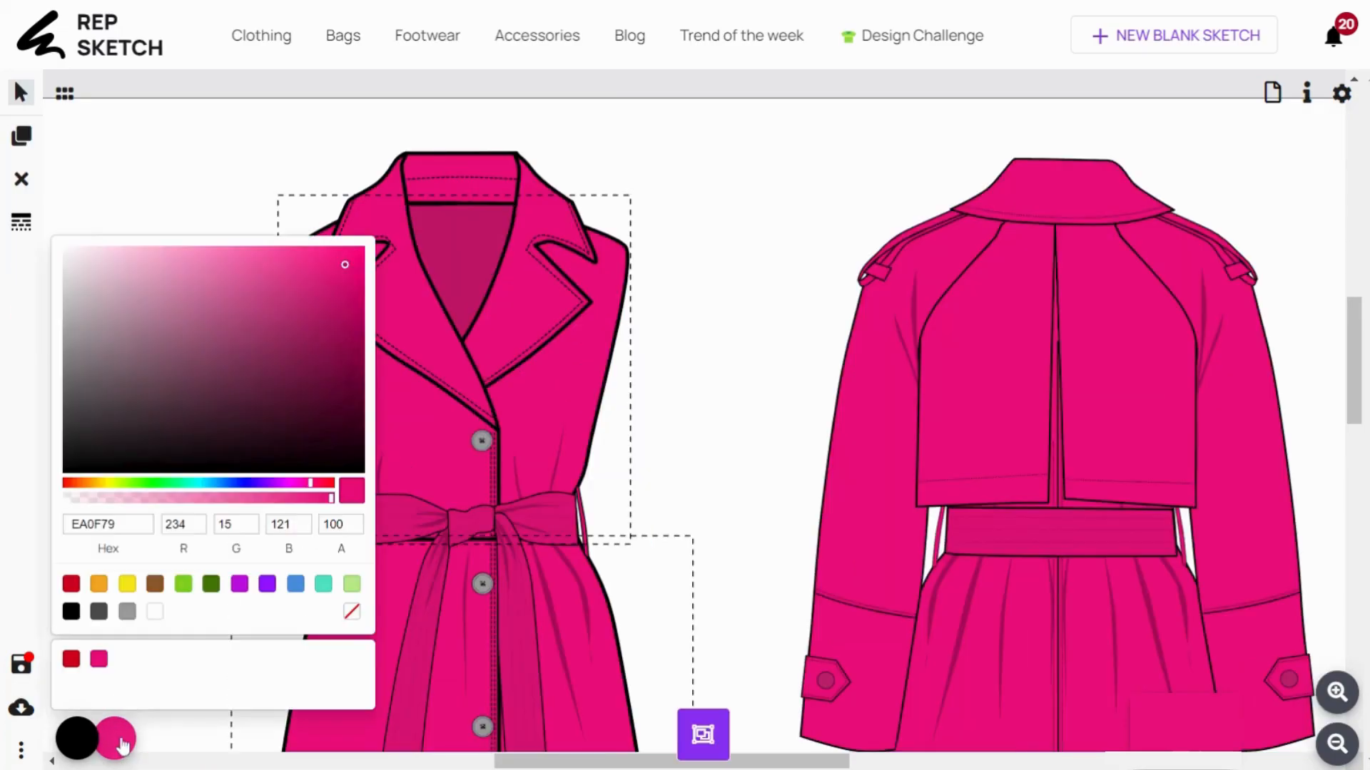
left_click(208, 585)
left_click(183, 483)
left_click(225, 375)
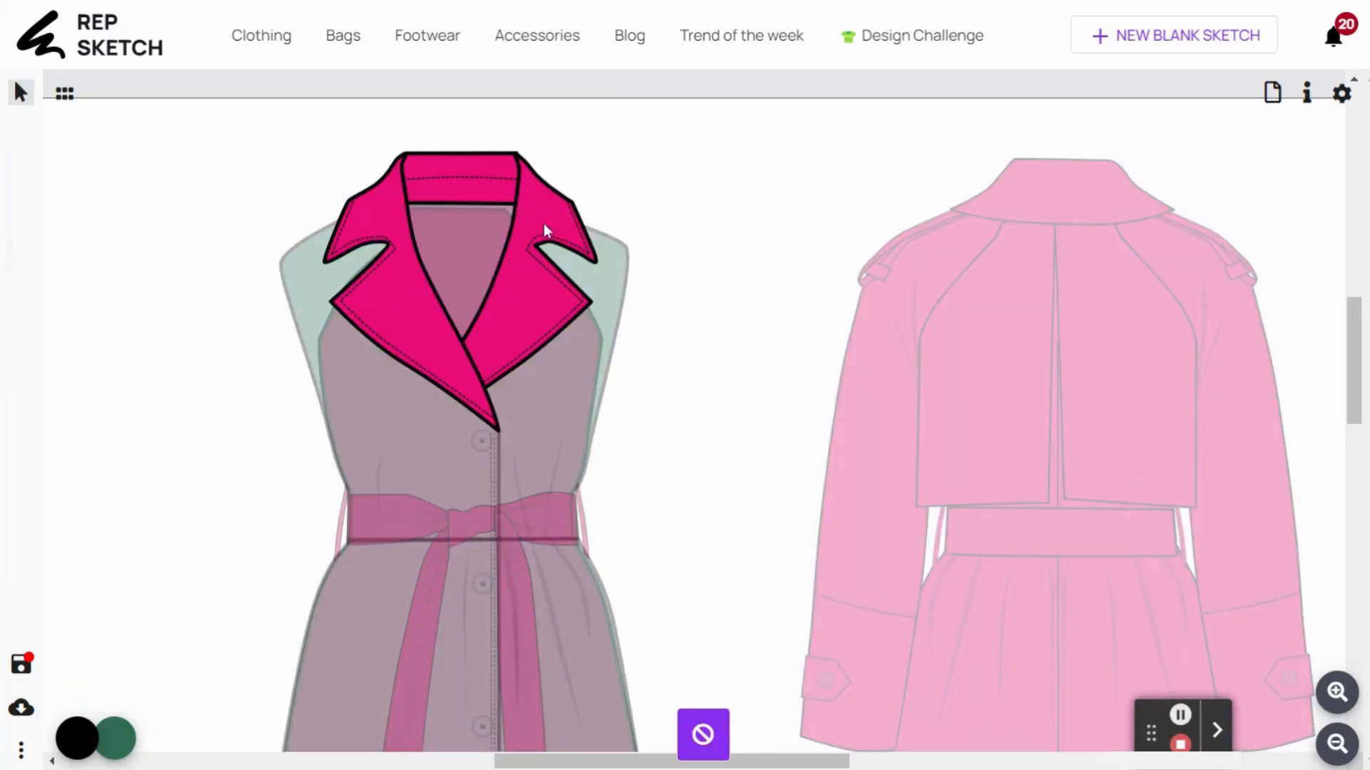
Recolour the front collar and lapels in the same green and the inner neckline in a darker green
left_click(540, 184)
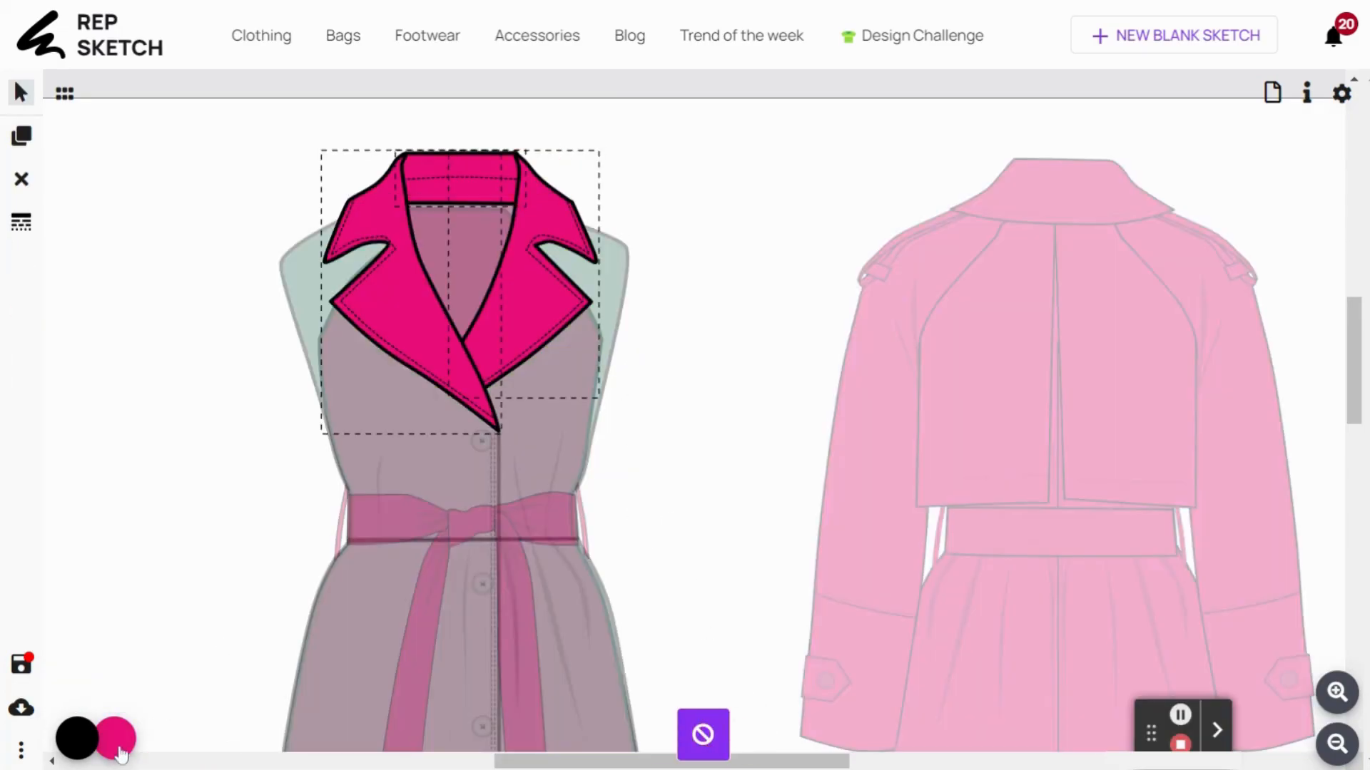
left_click(132, 744)
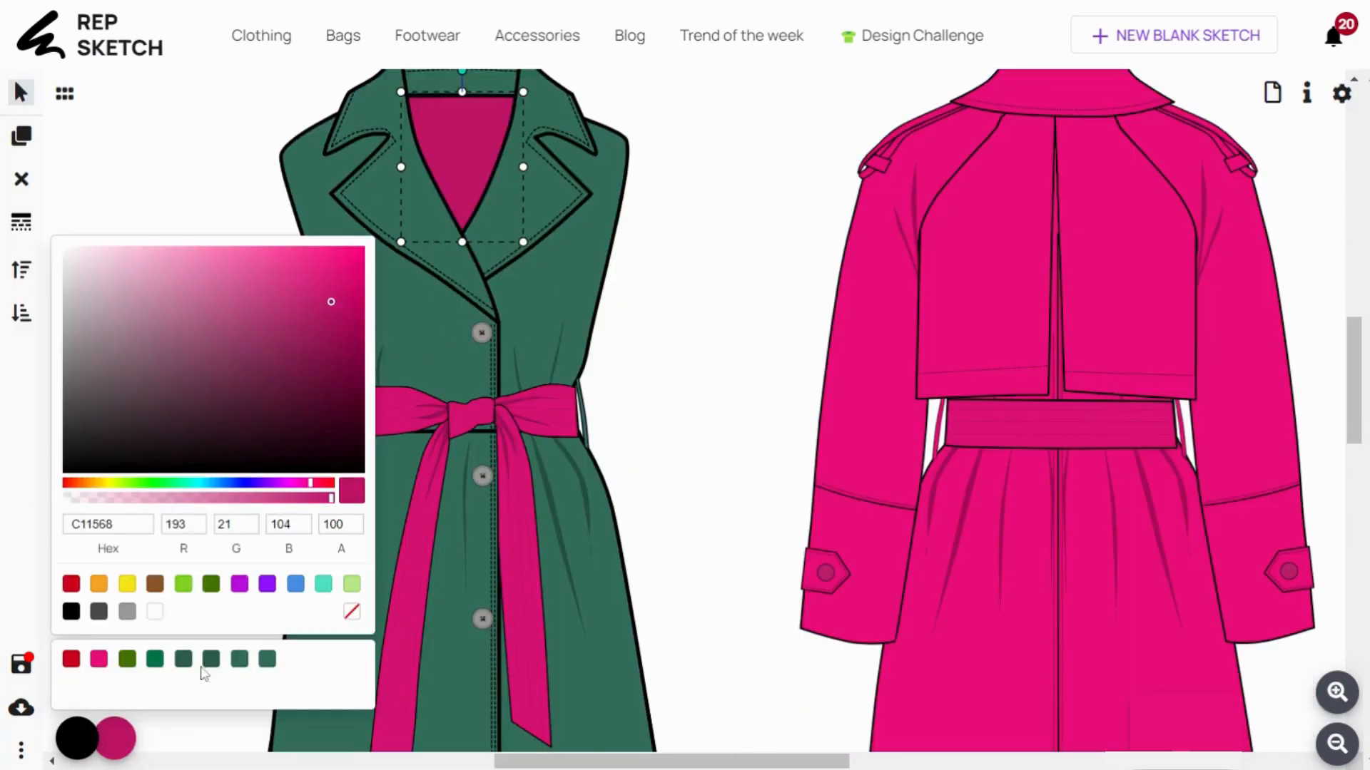
left_click(211, 659)
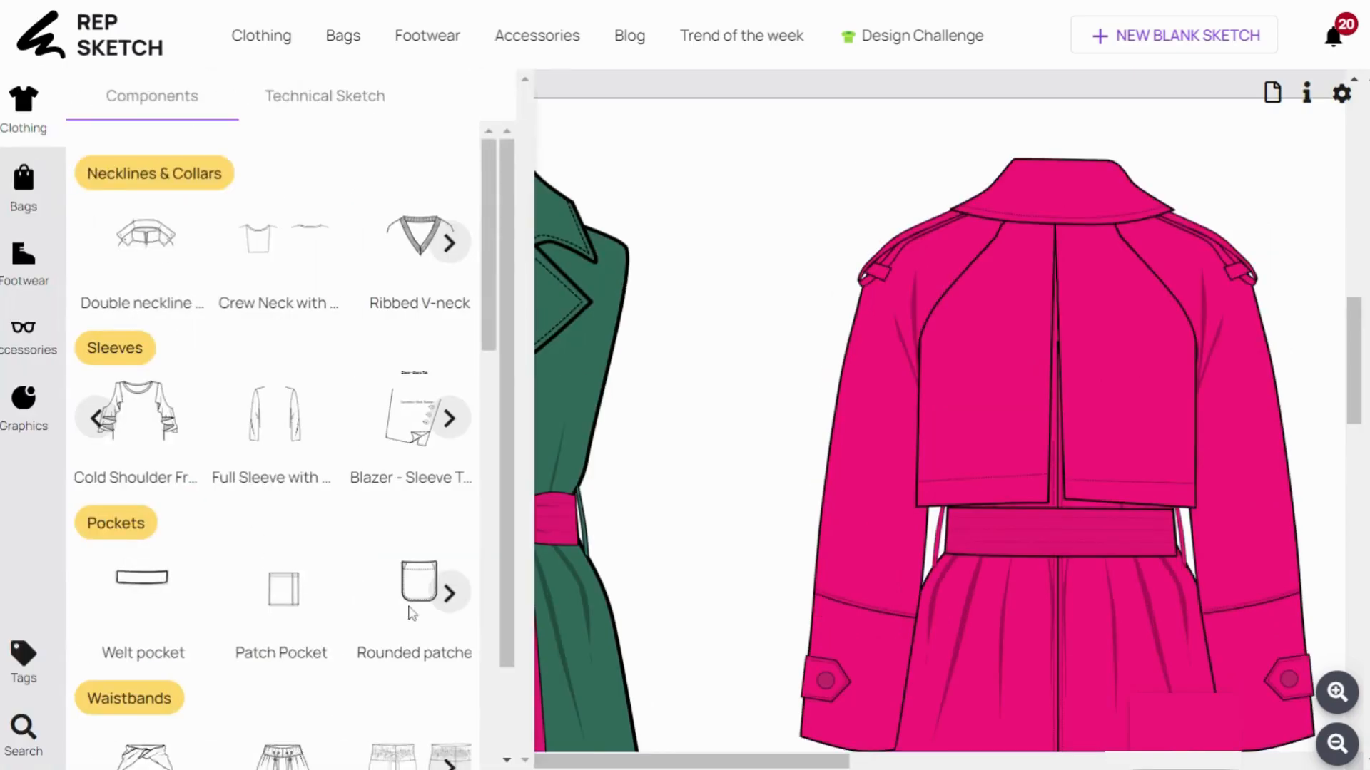
Insert the full sleeves with tied cuffs from the sleeve components, then move and enlarge them to match the front coat
left_click(450, 420)
left_click(450, 419)
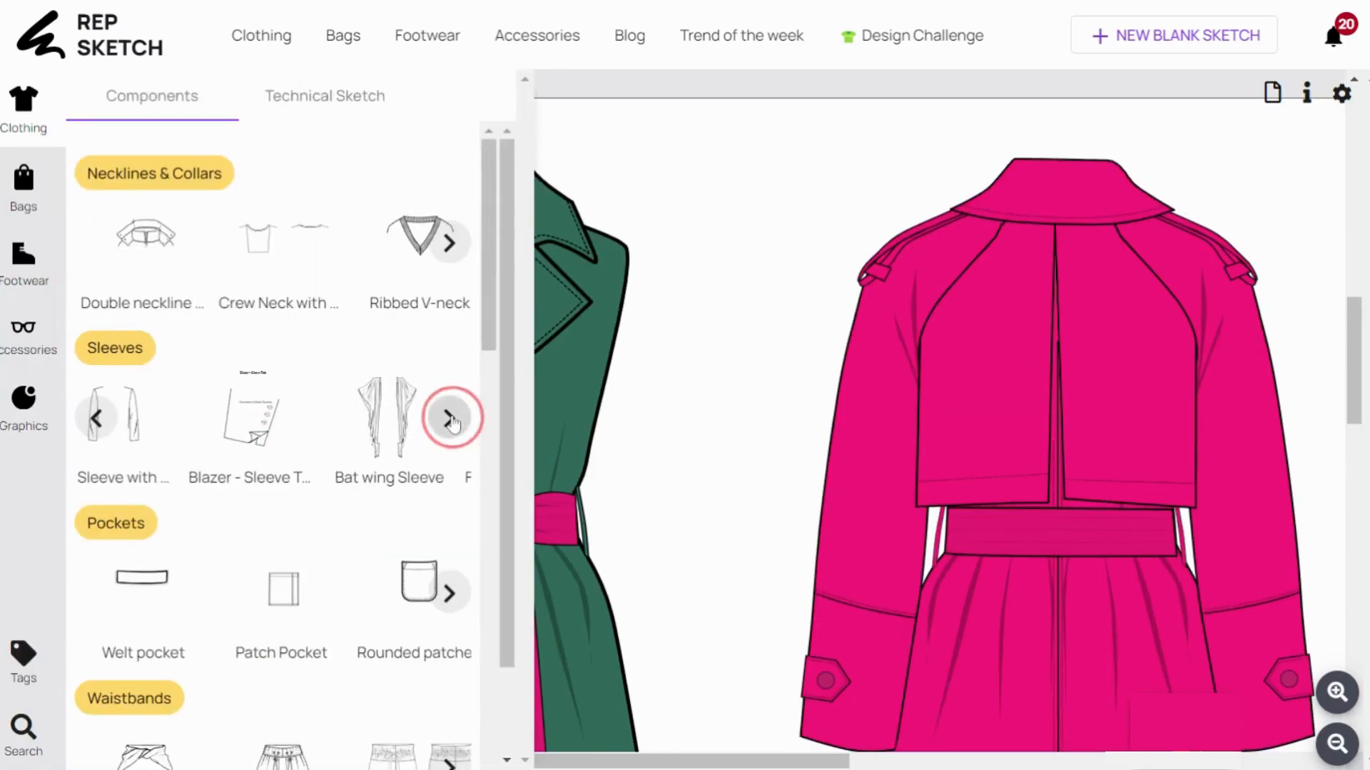
left_click(449, 419)
left_click(449, 419)
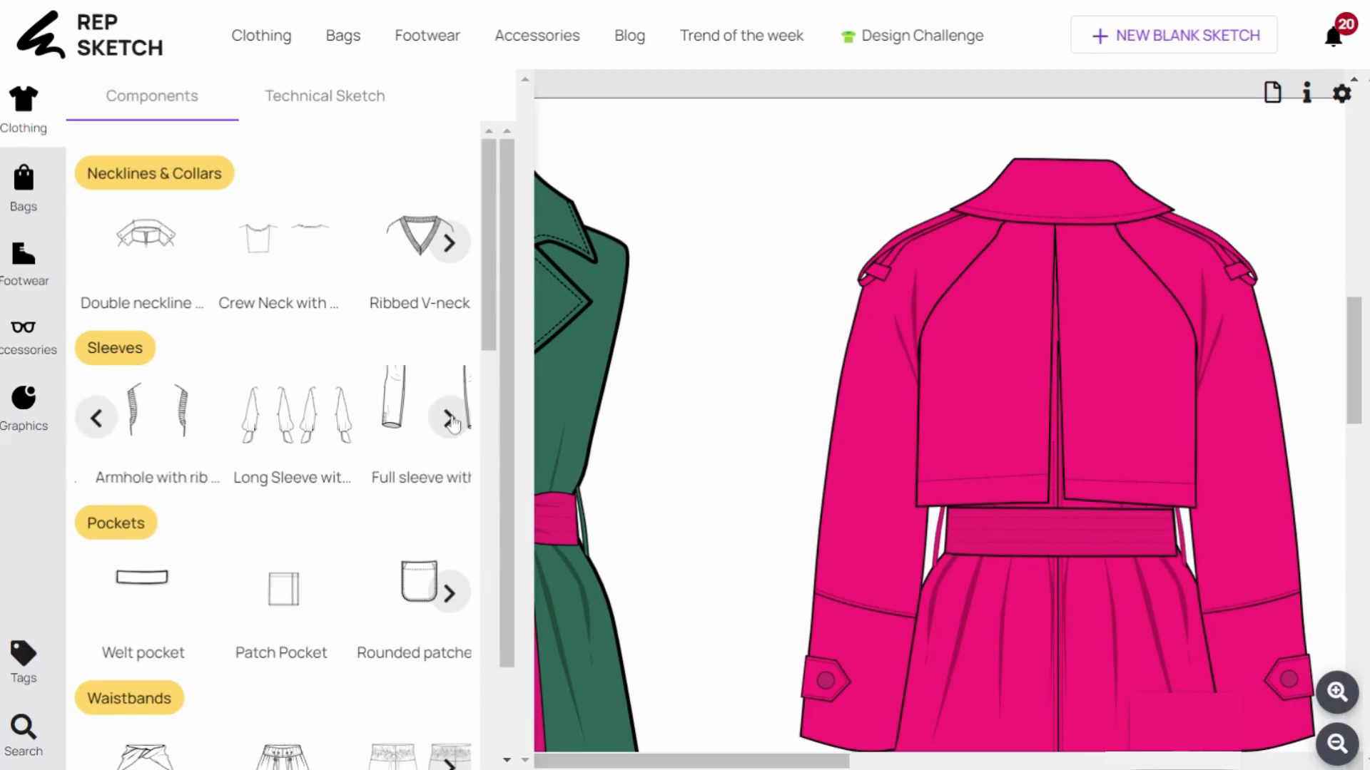
left_click(96, 419)
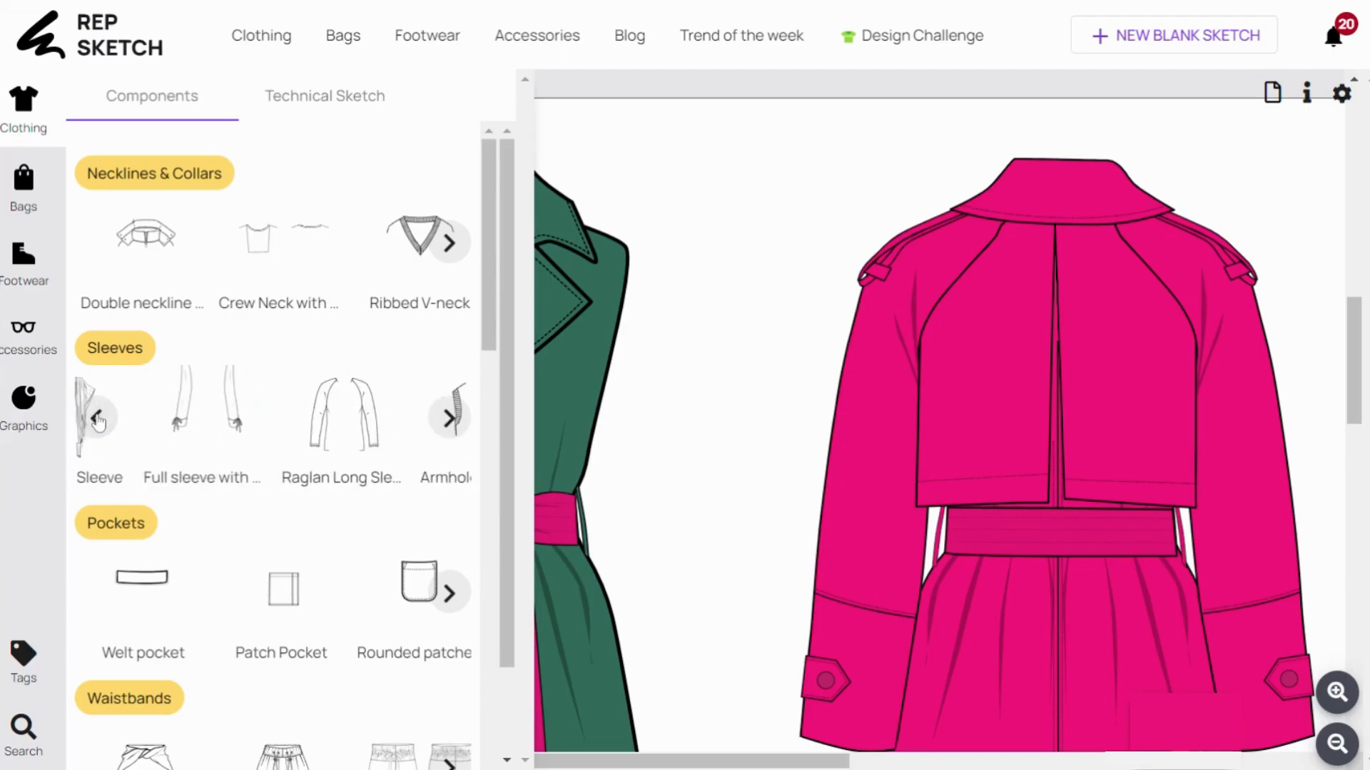
left_click(191, 398)
left_click(692, 383)
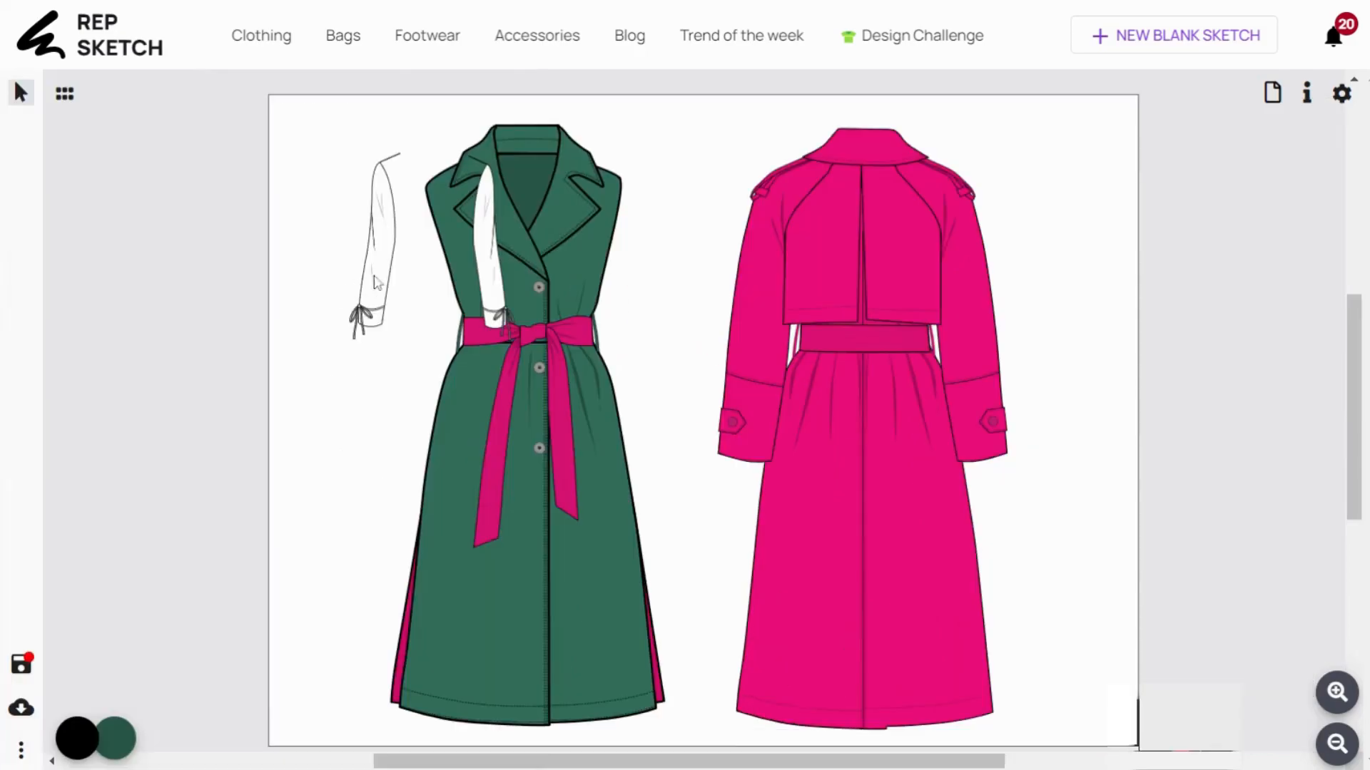
left_click_drag(376, 273, 425, 298)
left_click_drag(560, 362, 679, 494)
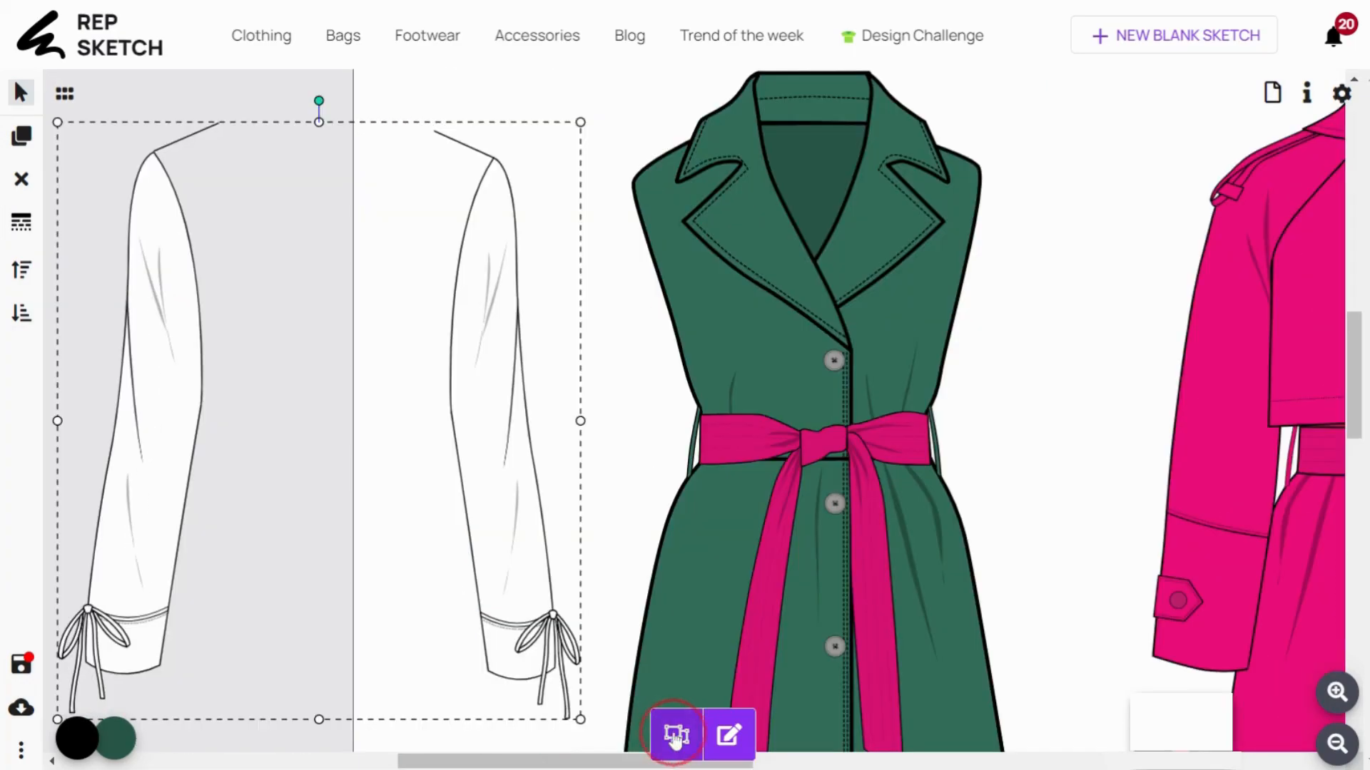
Ungroup the inserted sleeves and delete the loose shoulder line above each one
left_click(491, 502)
left_click(702, 735)
left_click(419, 137)
left_click(22, 180)
left_click(151, 144)
left_click(22, 182)
Fill both tied-cuff sleeves with the coat's green and move them together onto the front coat's armholes
left_click(136, 428)
left_click(468, 428, "shift")
scroll(467, 428, "down", 2)
left_click(110, 745)
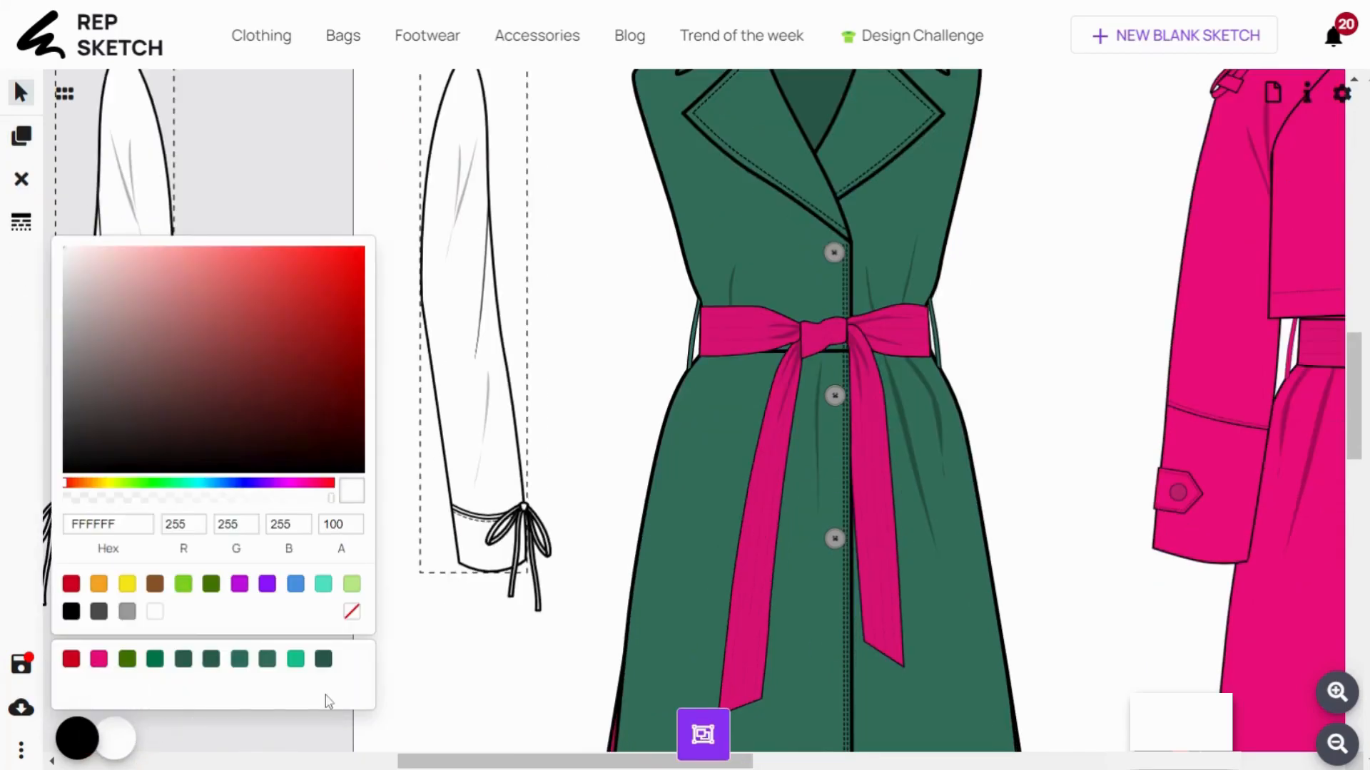
left_click(267, 660)
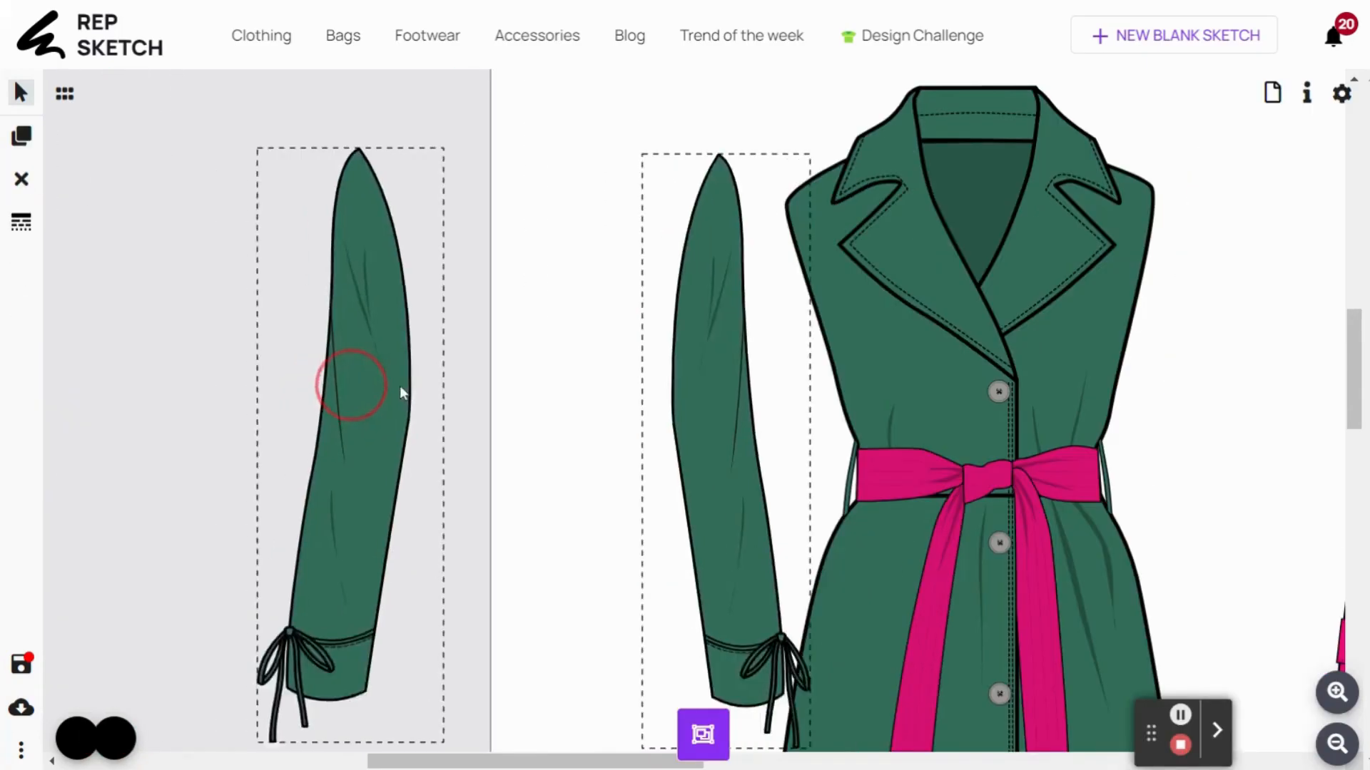
left_click_drag(398, 392, 804, 428)
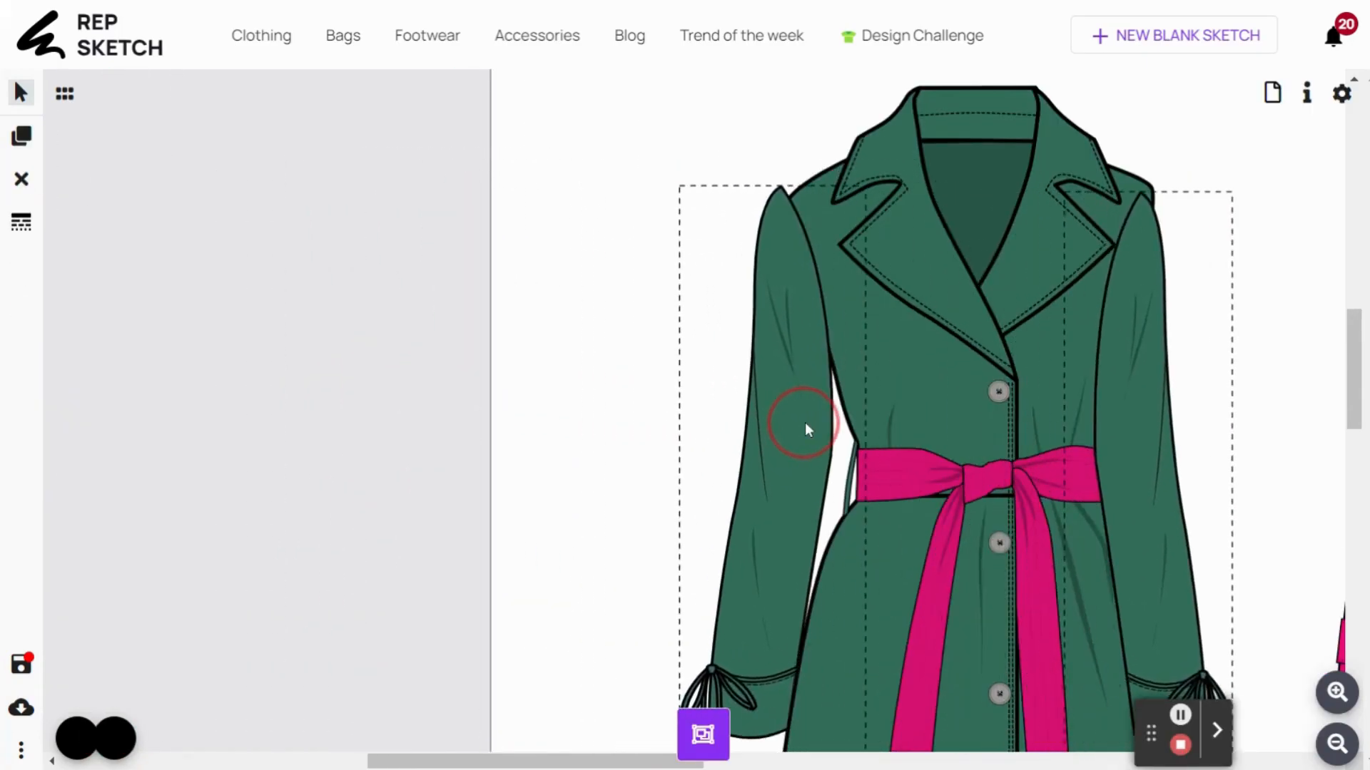
Delete the pink waist tie from the front view of the coat
scroll(804, 428, "down", 3)
left_click(671, 515)
scroll(633, 458, "up", 2)
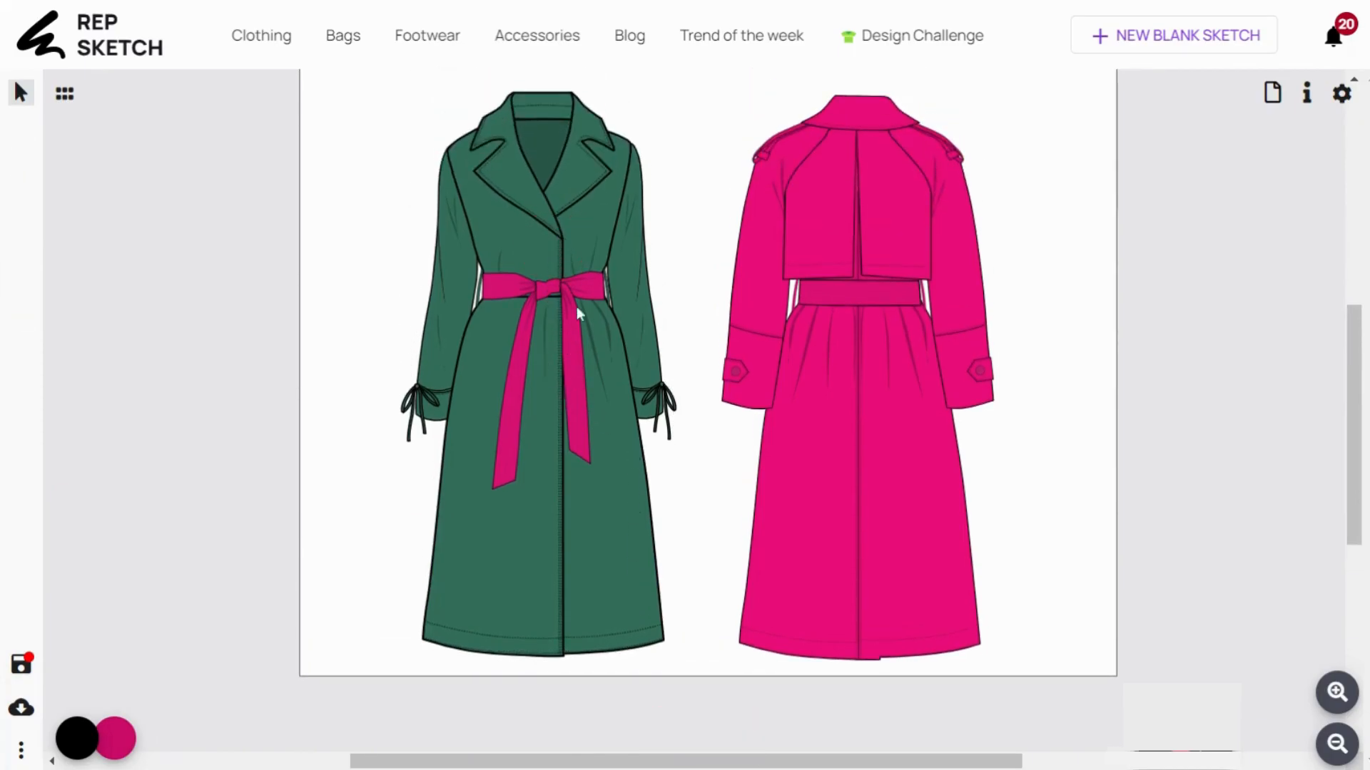
left_click(580, 340)
key("Delete")
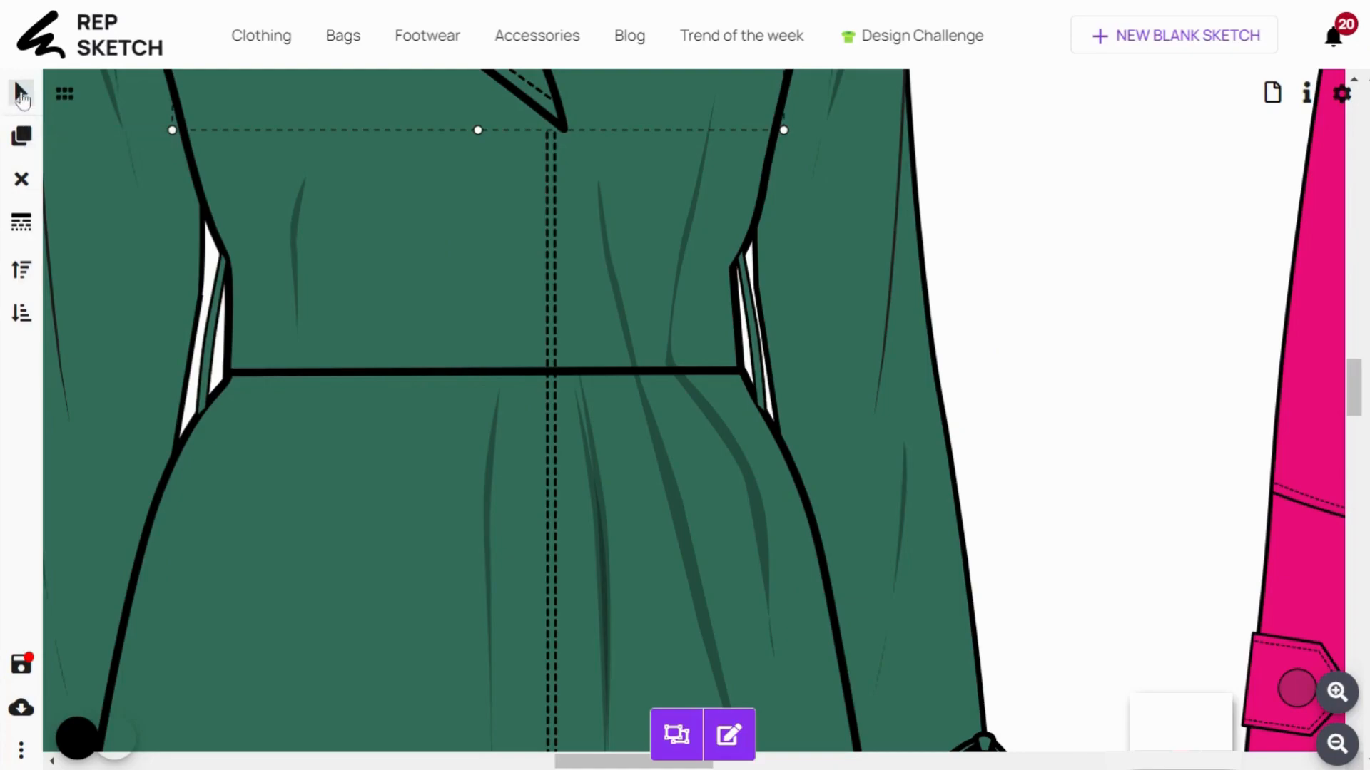
Draw a curved wrap line from the crossing point of the front lapels down to the waist seam
left_click(22, 94)
left_click(89, 256)
left_click_drag(620, 209, 633, 238)
left_click(682, 369)
left_click(682, 368)
left_click(660, 267)
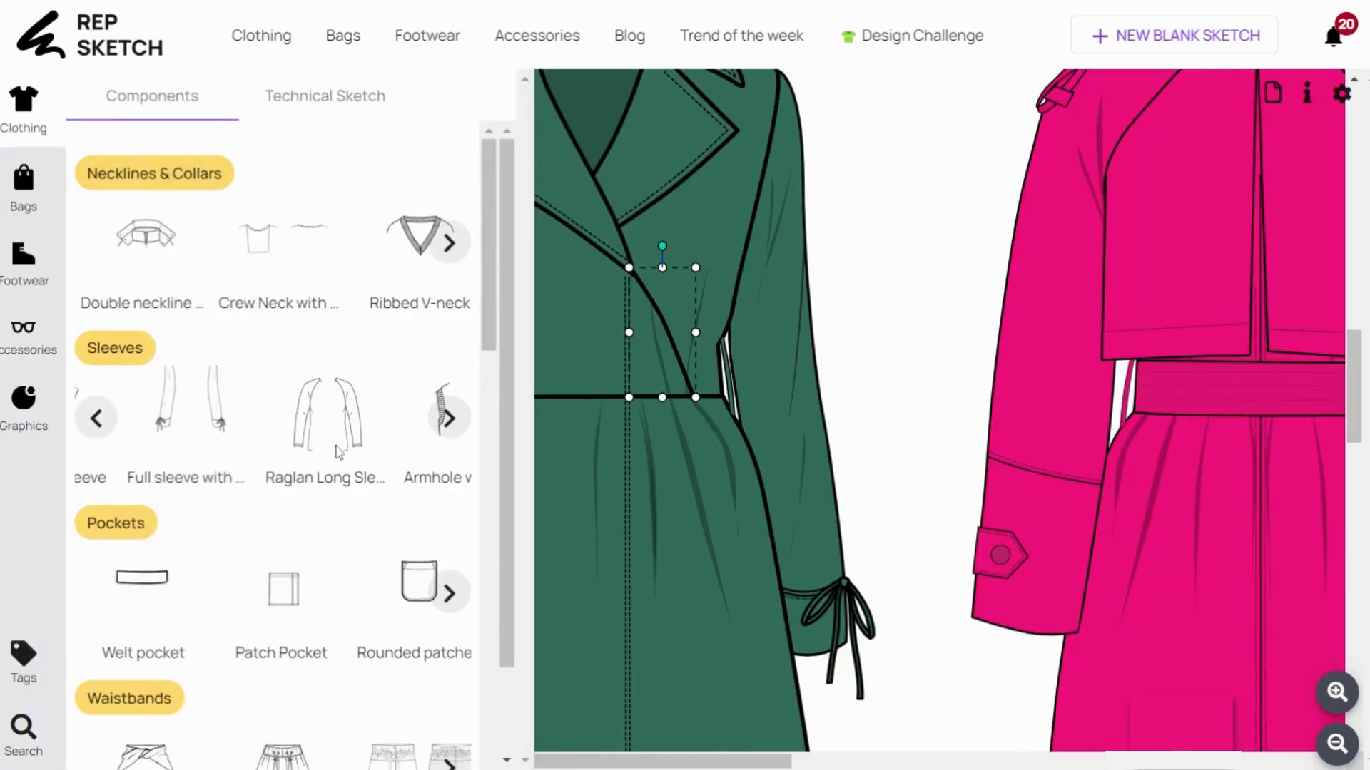
Insert the Waist tie with long hanging ends from the Waist Ties components and fit it onto the front coat's waist
scroll(338, 452, "down", 12)
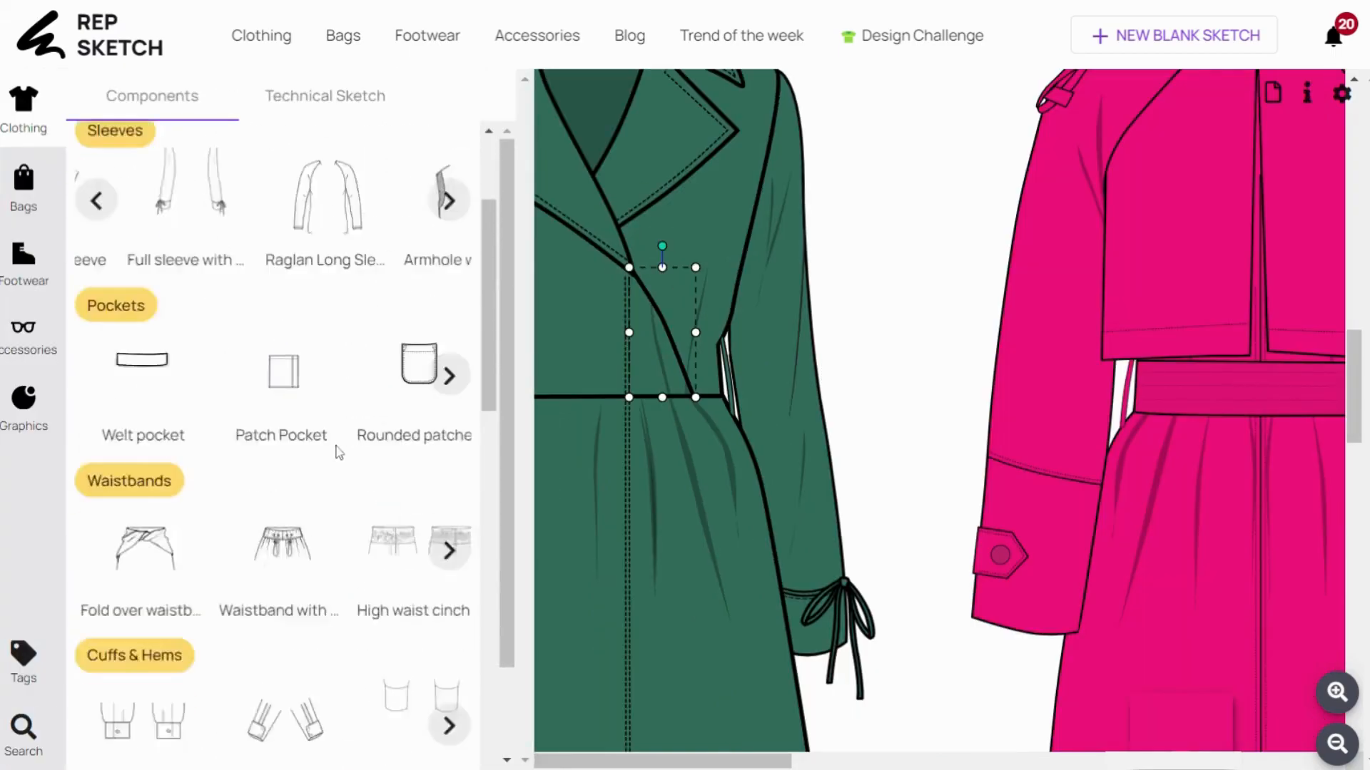
scroll(171, 385, "down", 9)
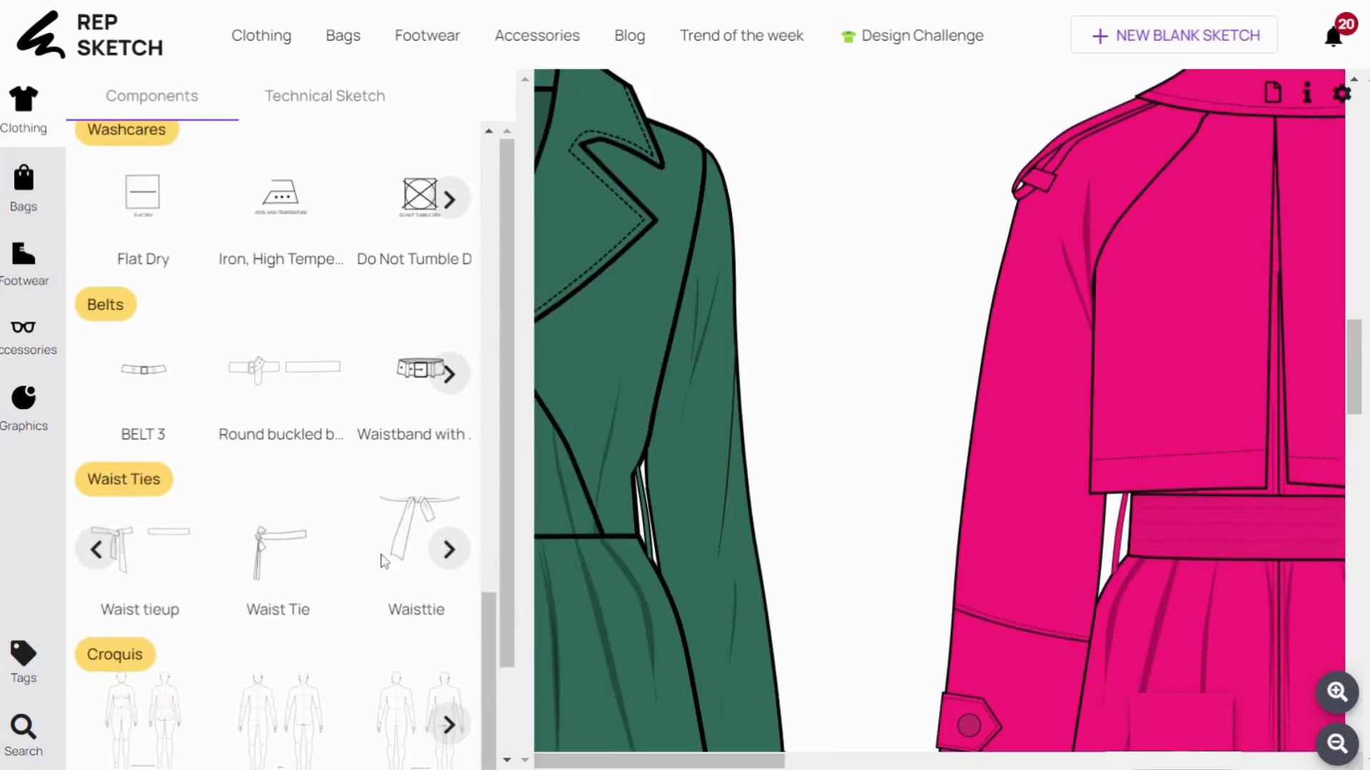
left_click(449, 550)
left_click(449, 550)
left_click_drag(365, 532, 806, 413)
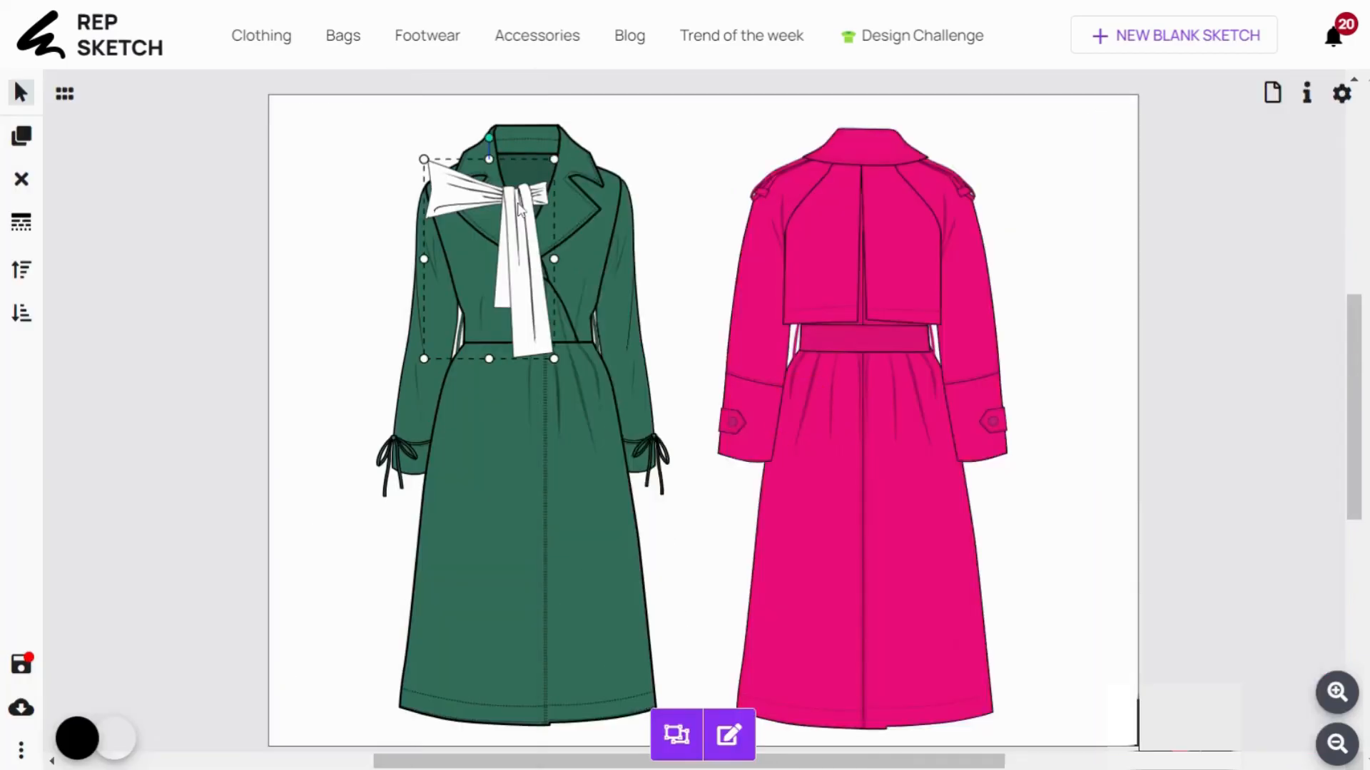
mouse_move(518, 203)
left_mouse_down()
mouse_move(563, 336)
mouse_move(549, 344)
mouse_move(562, 346)
left_mouse_up()
left_click_drag(467, 305, 457, 289)
left_click_drag(548, 340, 552, 349)
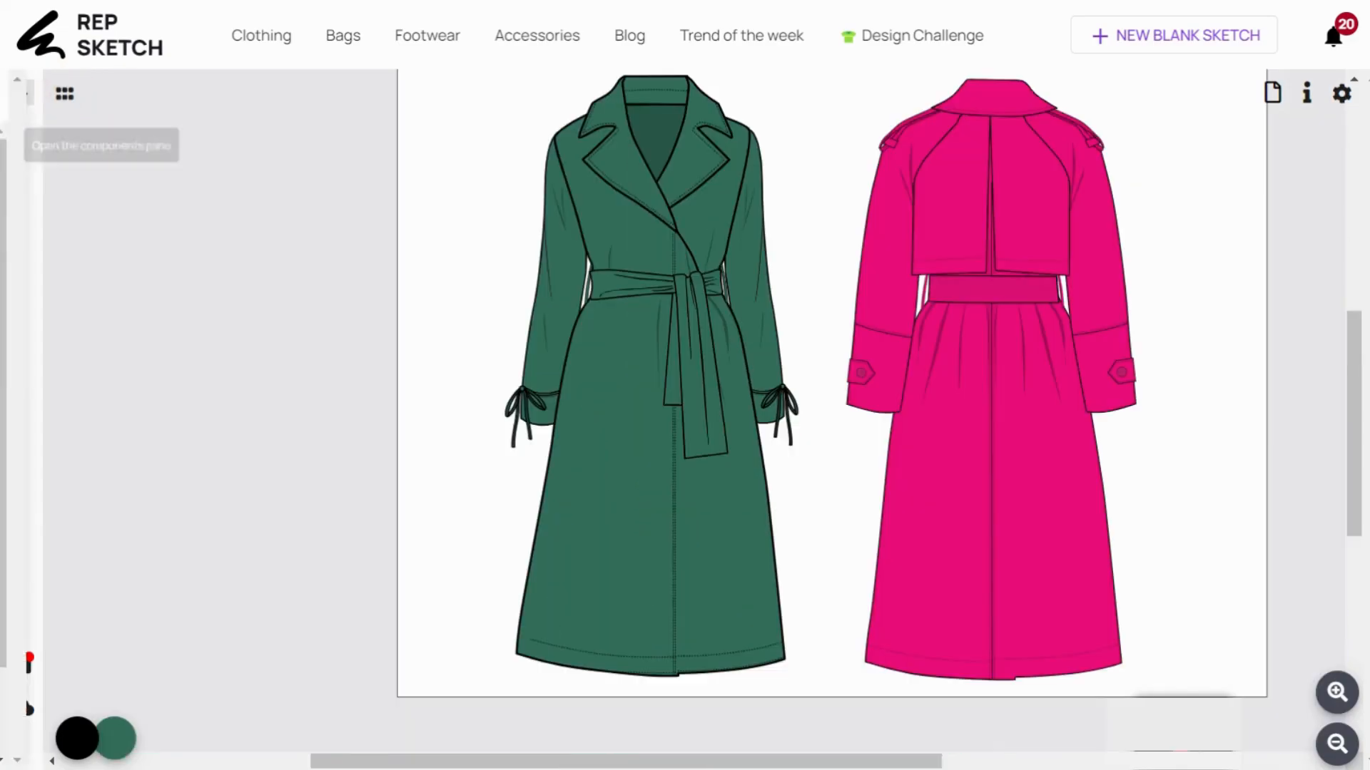
Find the Ball Skirt sketch by its Ballskirt tag and insert it into the design
left_click(65, 92)
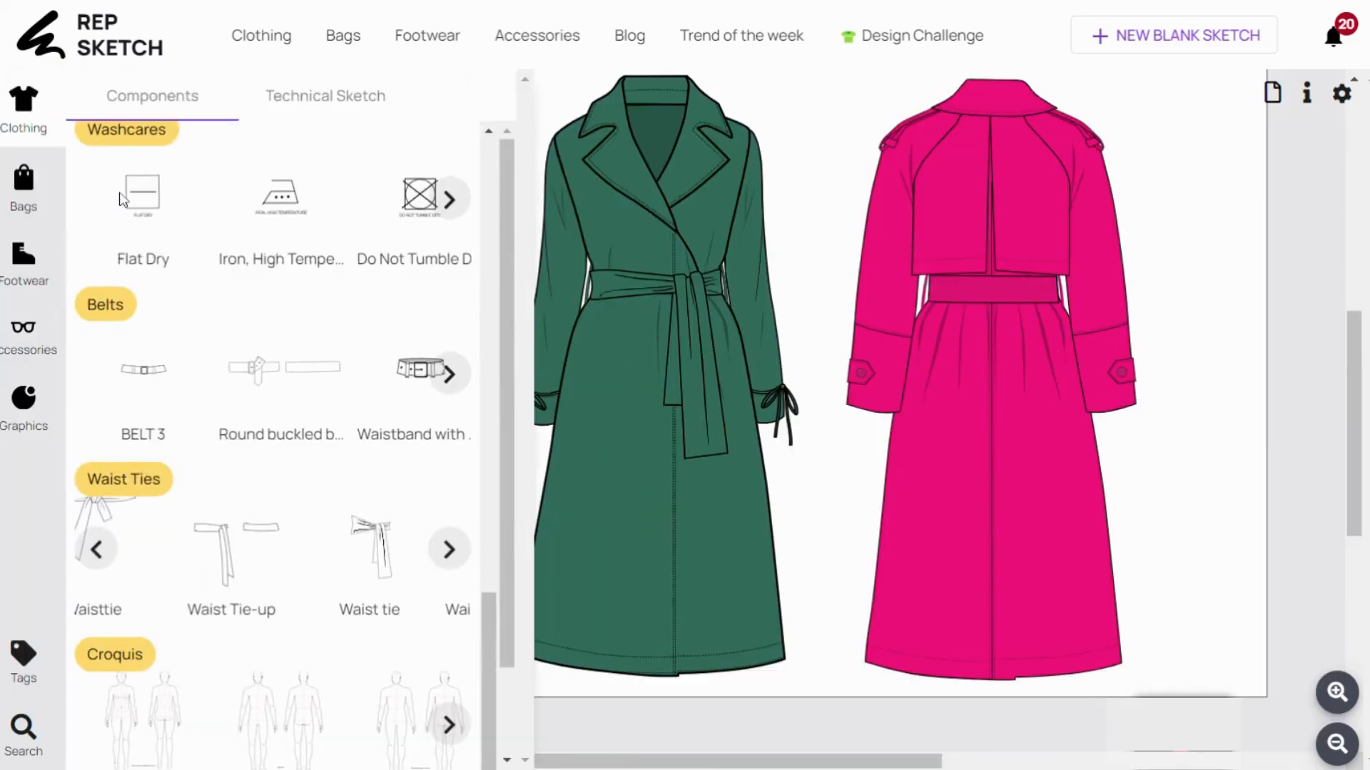
left_click(20, 669)
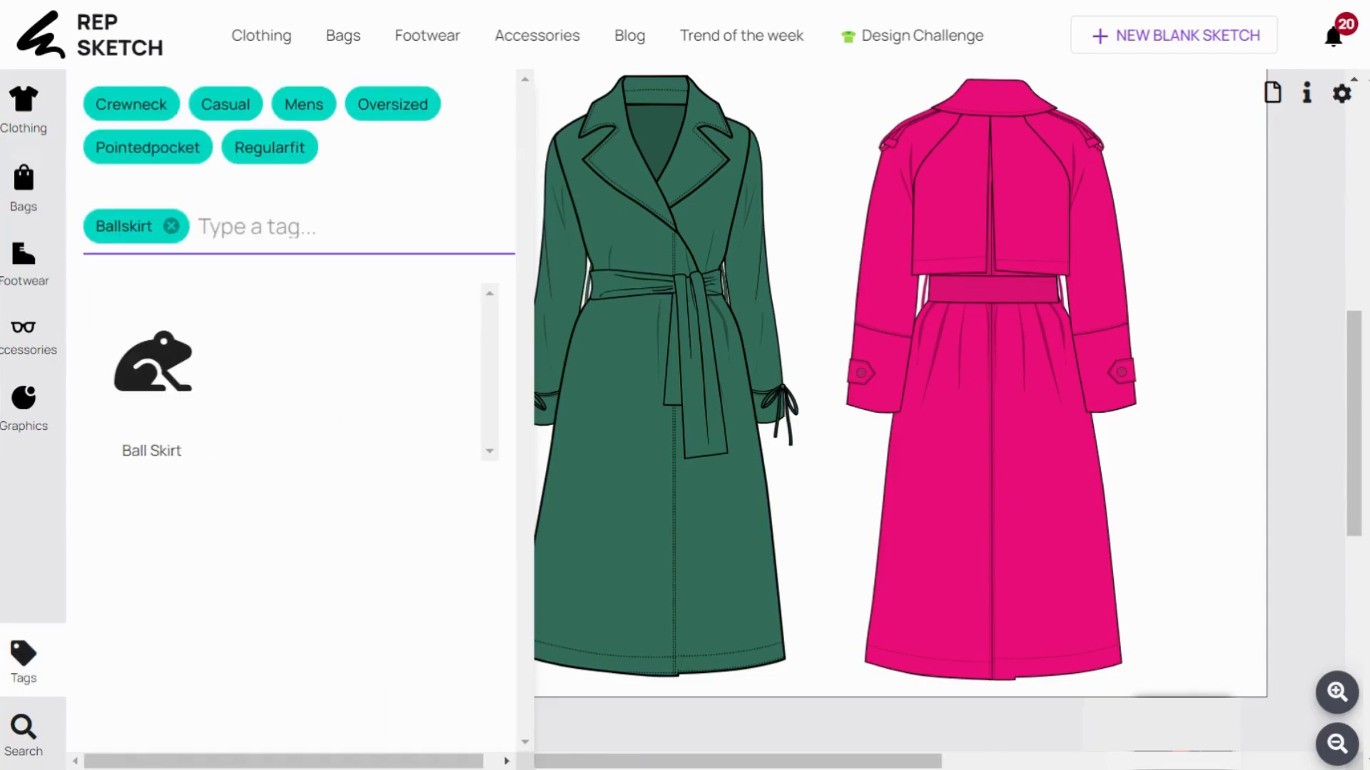
left_click(129, 351)
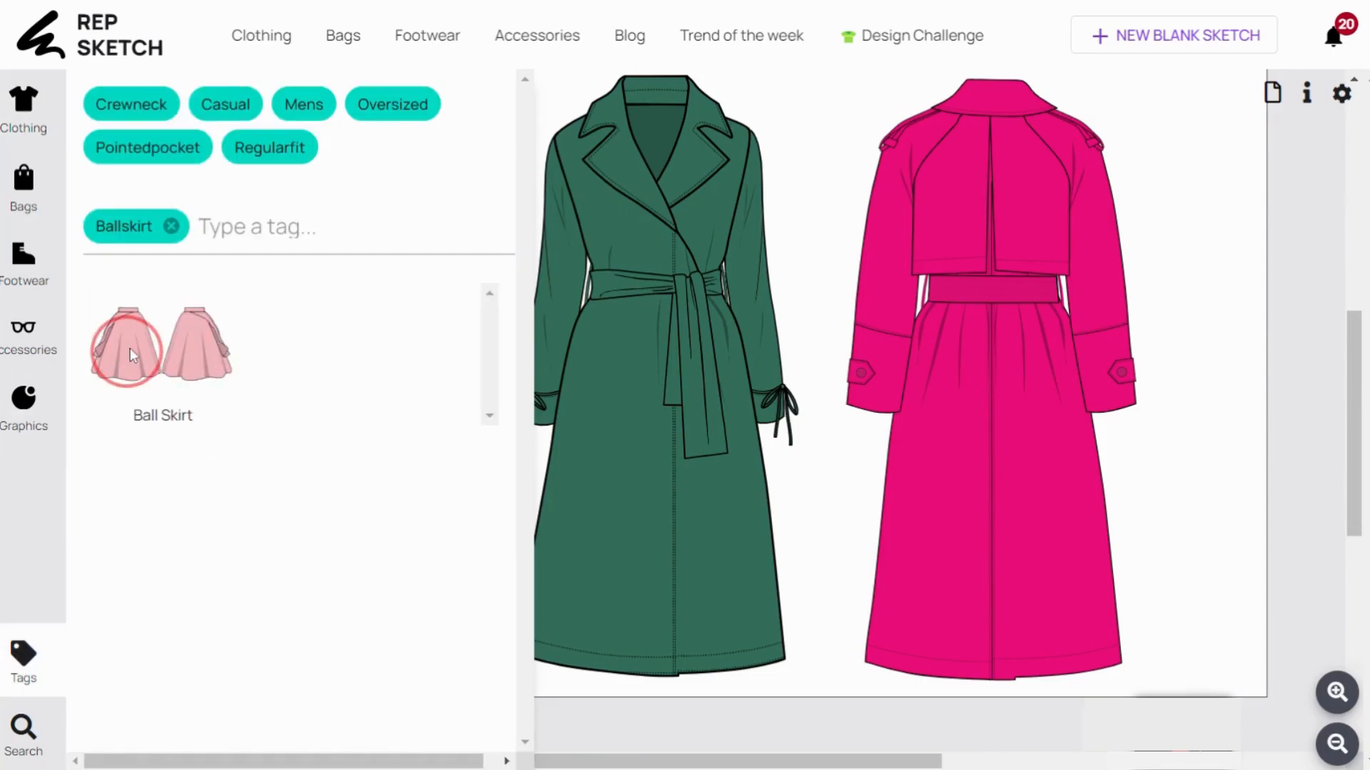
left_click(815, 277)
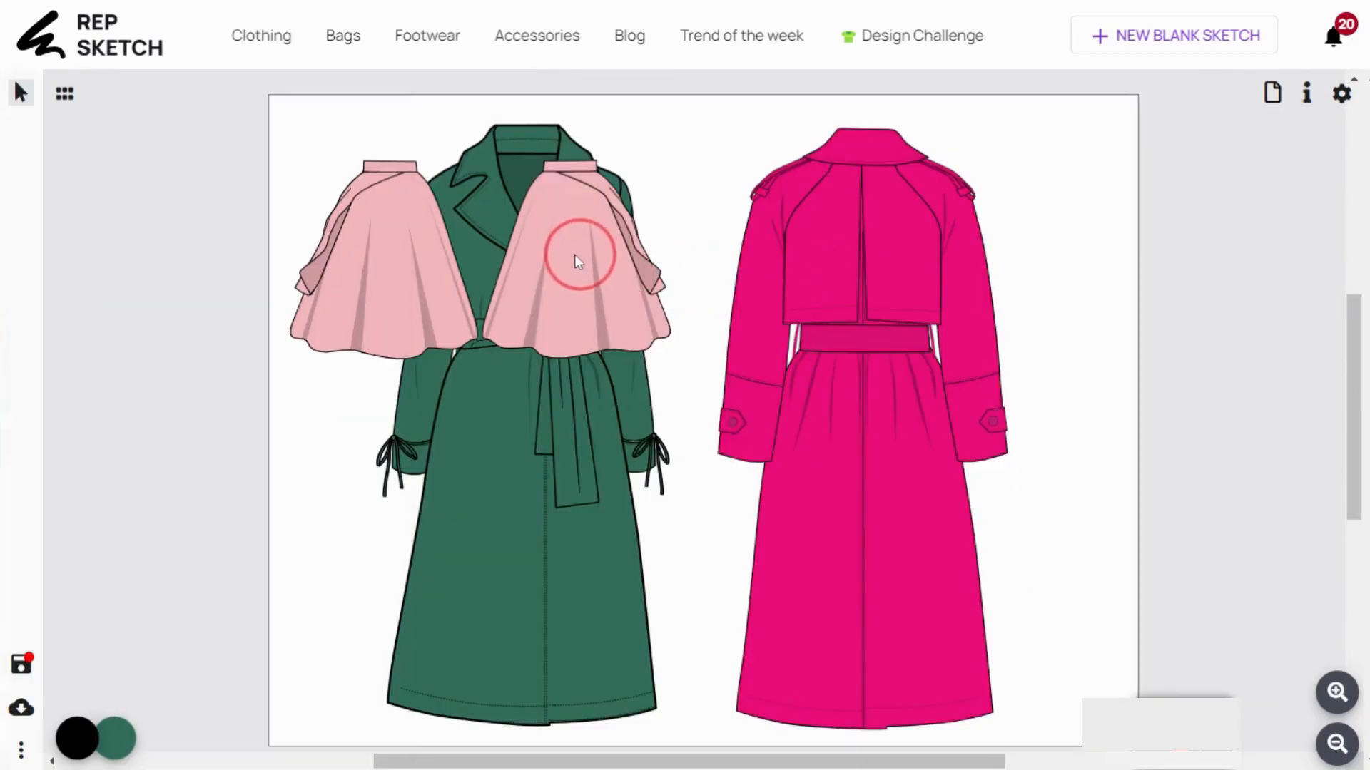
Move the back skirt off the artboard, then enlarge the front skirt and align its waistband with the front coat's waist
left_click_drag(339, 430, 480, 480)
left_click_drag(479, 482, 901, 497)
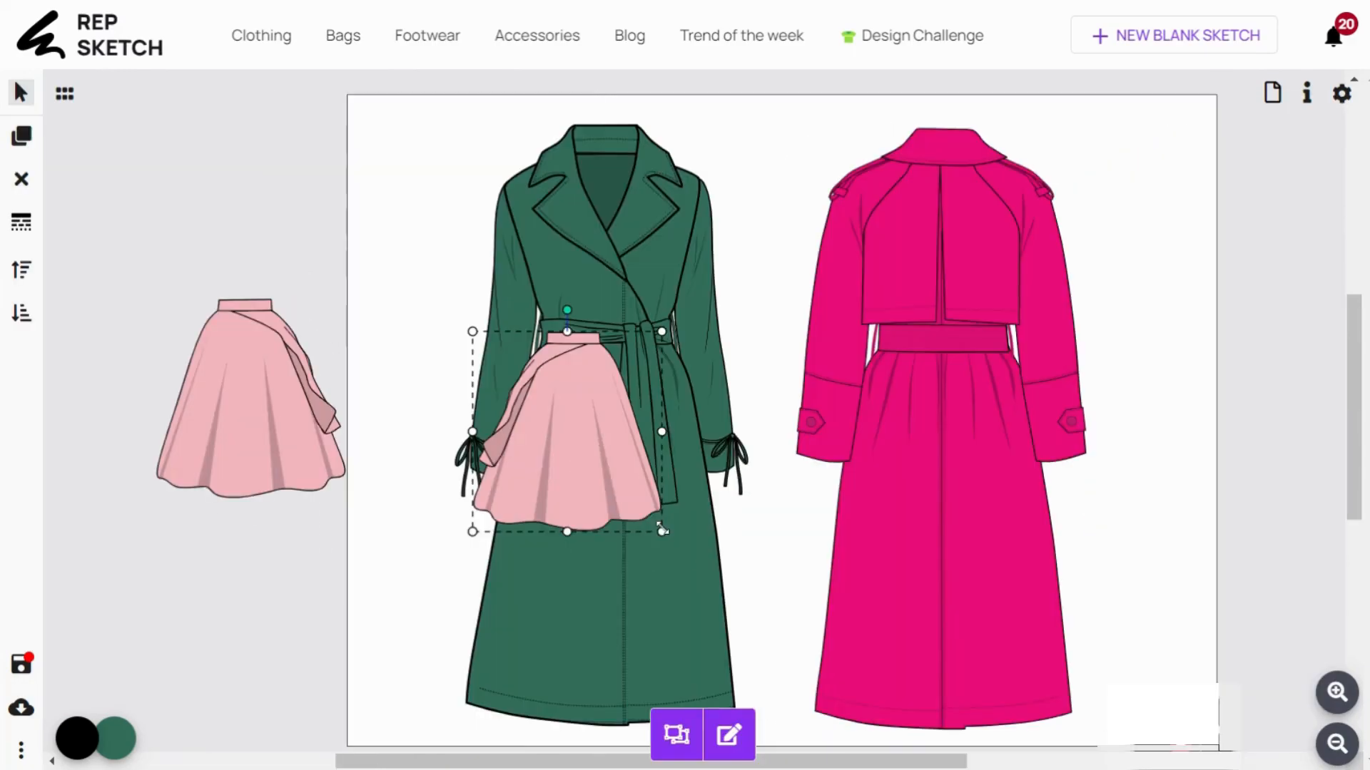
left_click_drag(663, 532, 826, 705)
left_click_drag(699, 516, 659, 543)
left_click_drag(787, 358, 871, 273)
left_click_drag(700, 285, 639, 342)
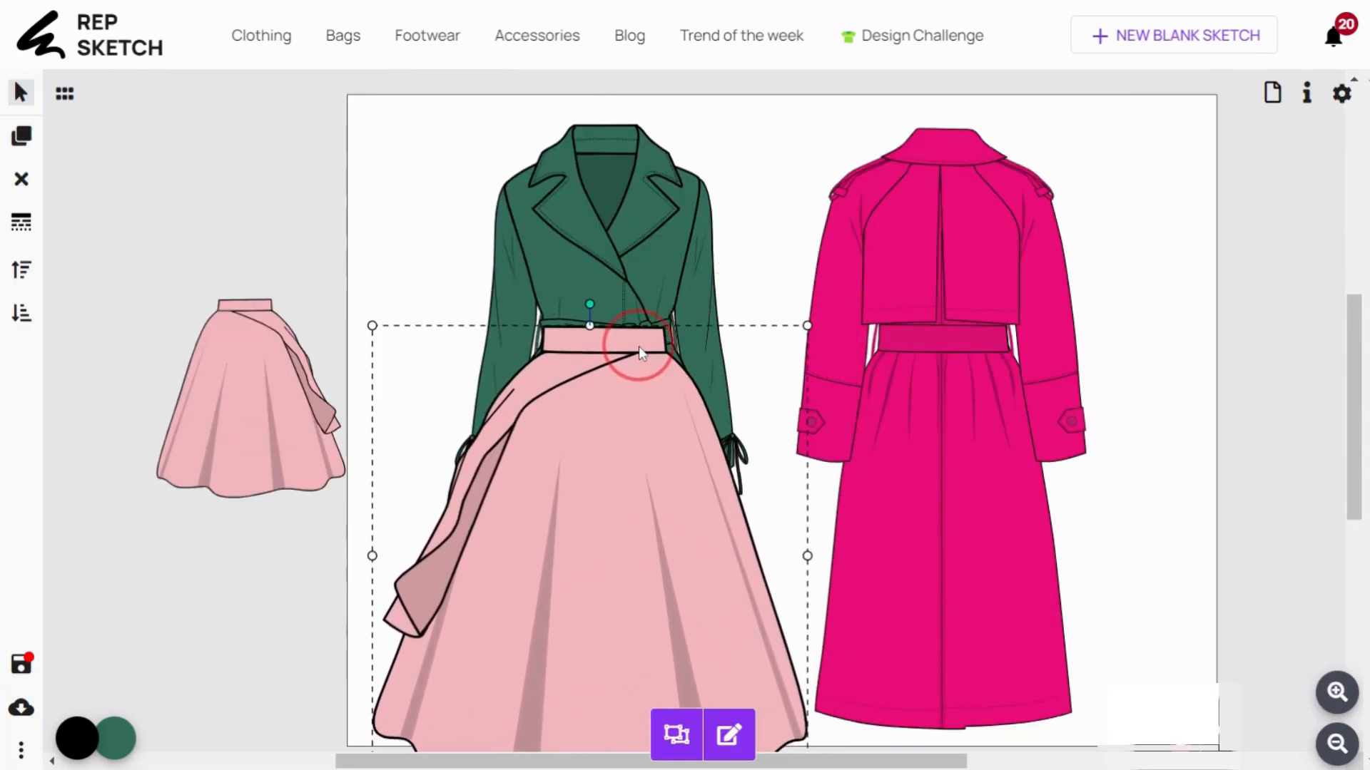
Ungroup the front skirt and stack it behind the coat's bodice, sleeves and waist tie
left_click(24, 321)
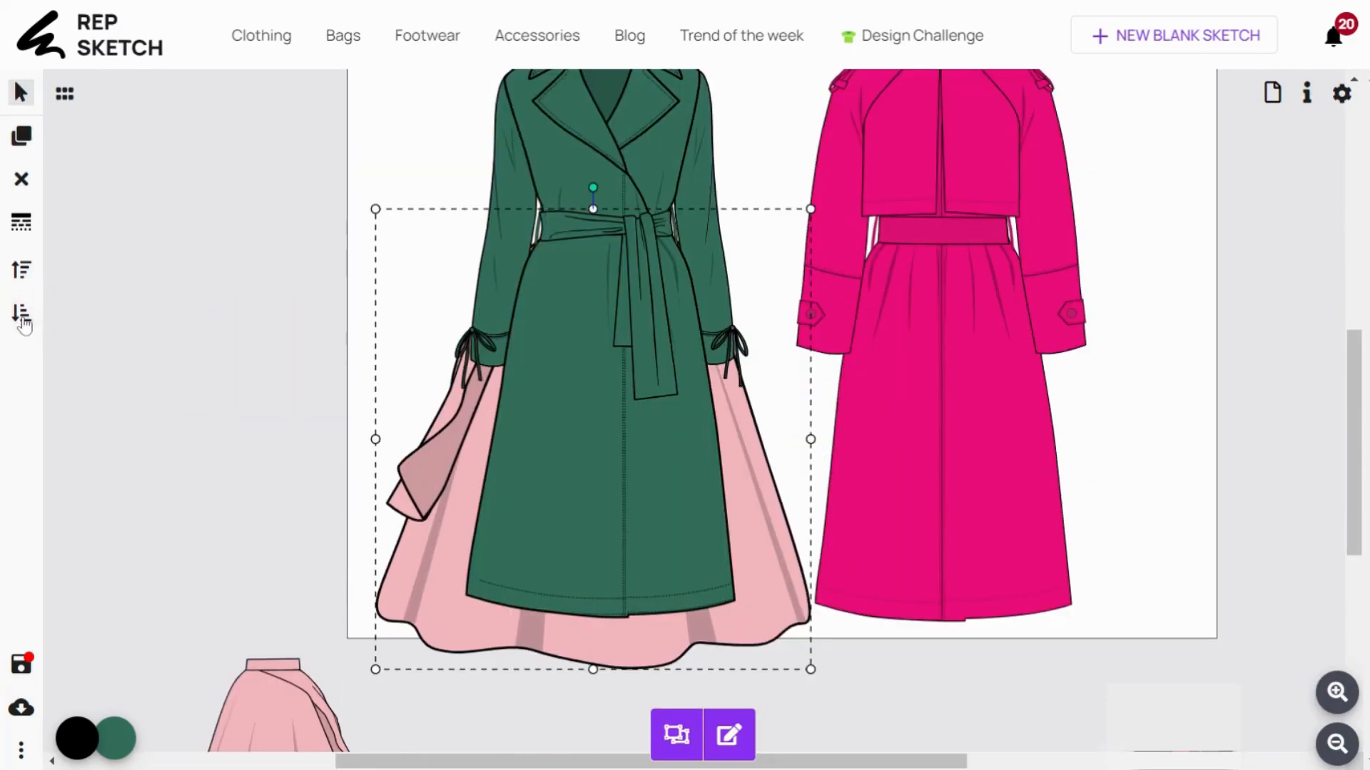
left_click(728, 735)
left_click(651, 499)
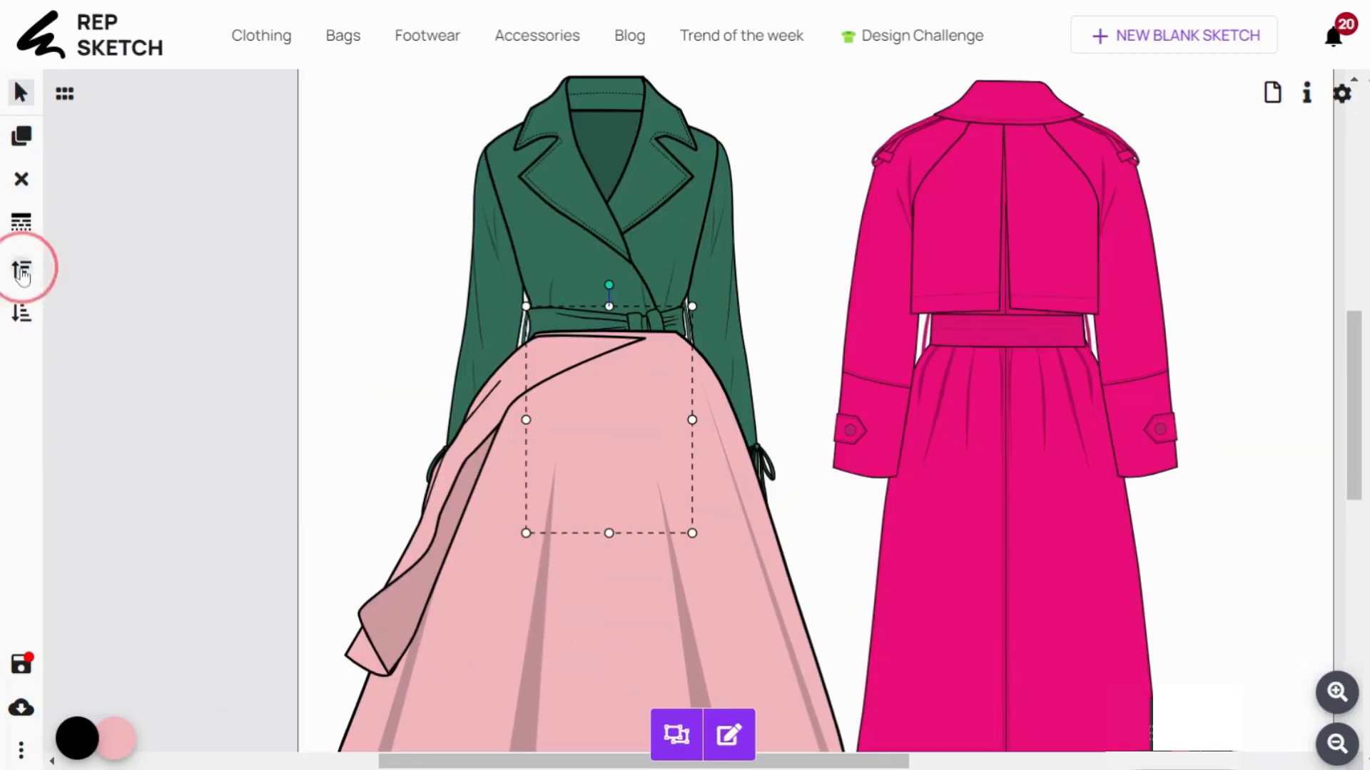
left_click(21, 318)
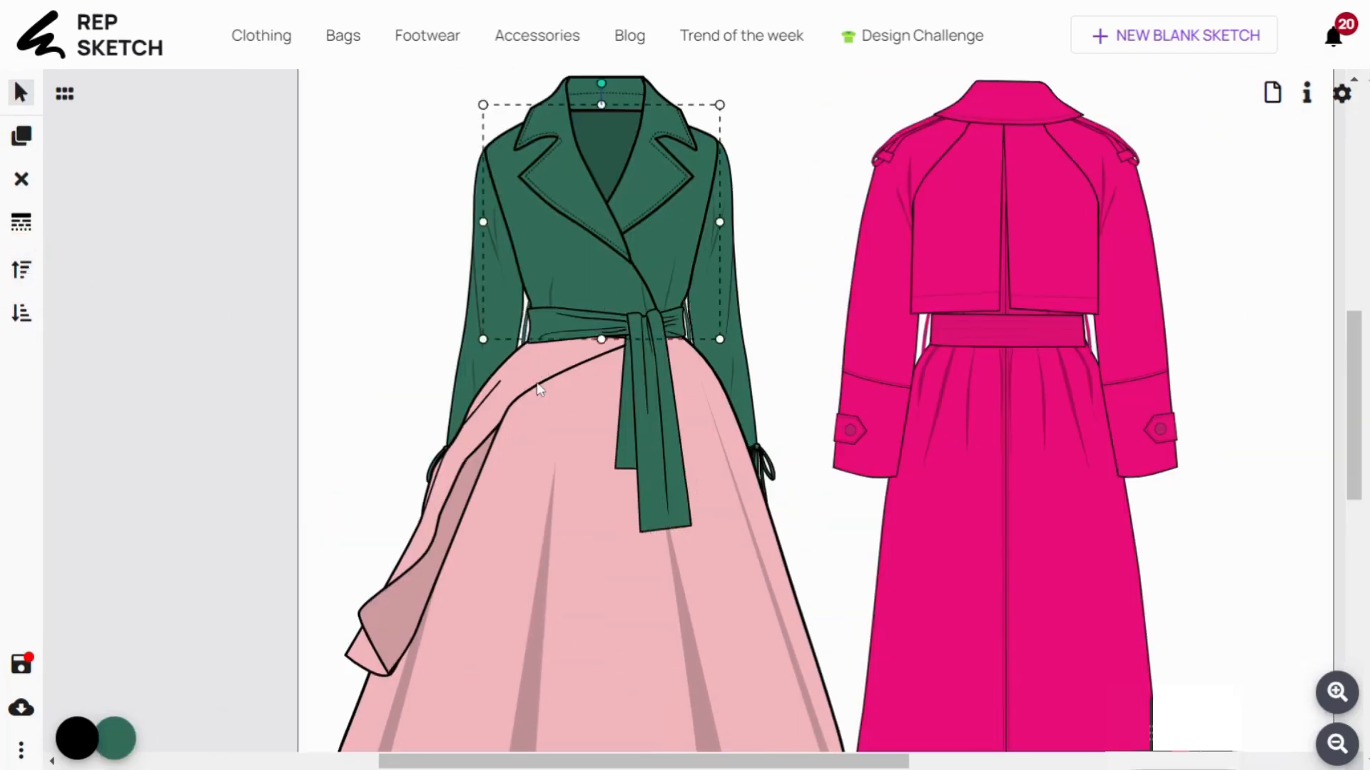
left_click(648, 400)
left_click(21, 313)
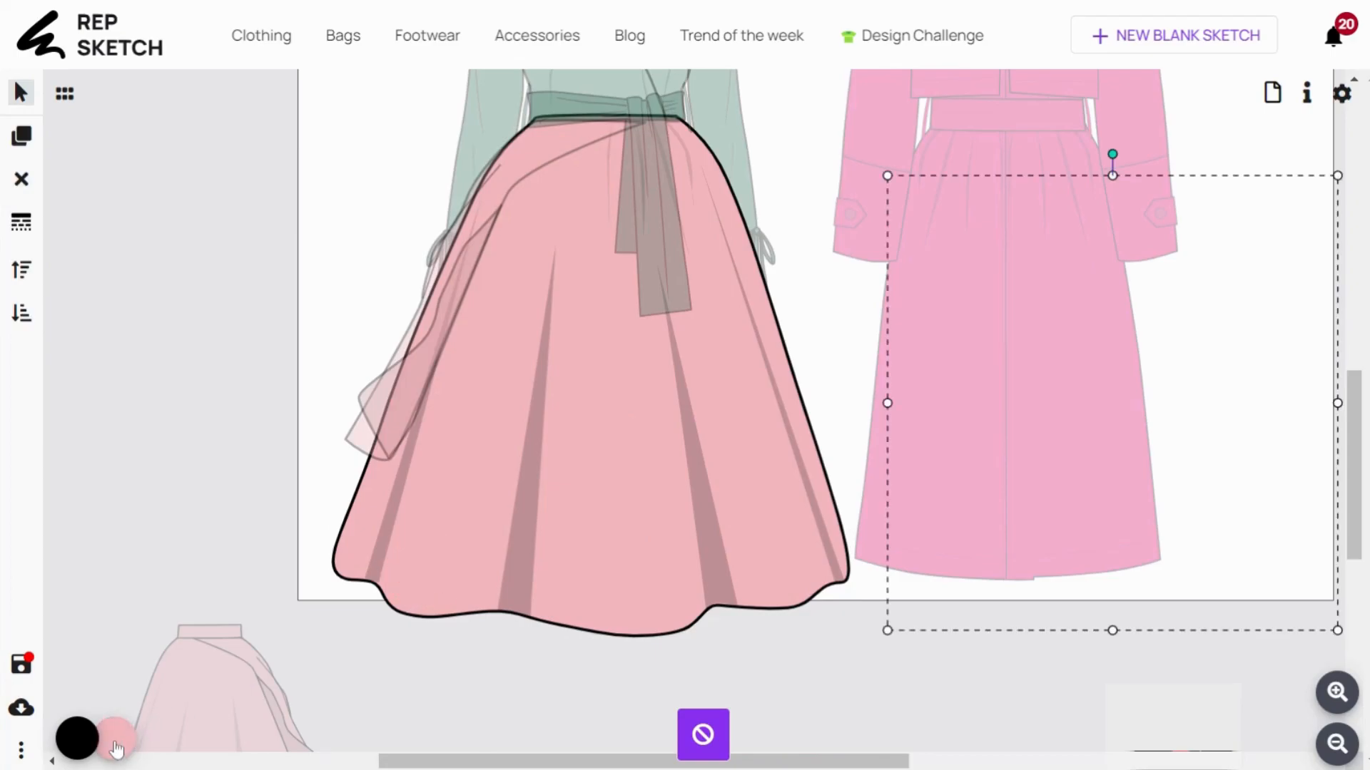
Fill the skirt with the coat's green and the drape's inner face with a darker green
left_click(117, 749)
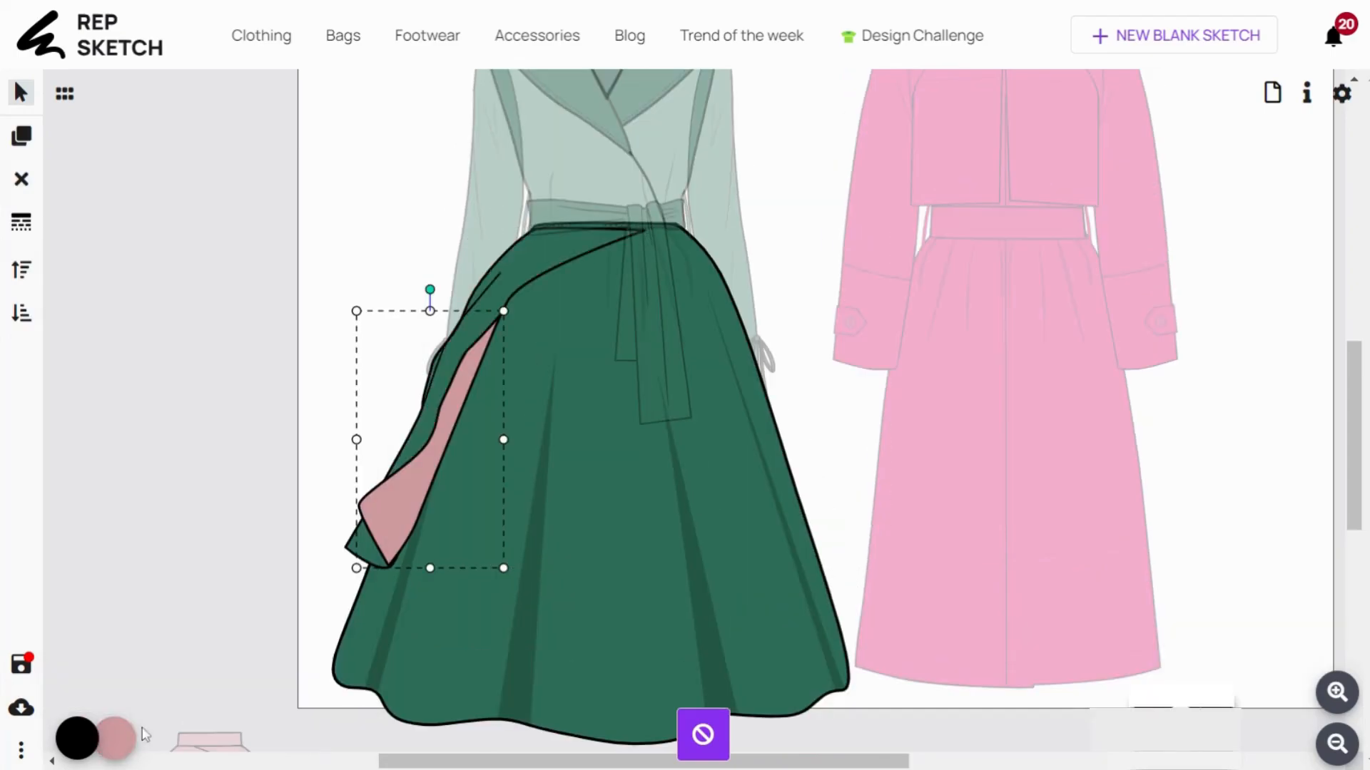
left_click(114, 738)
left_click(325, 657)
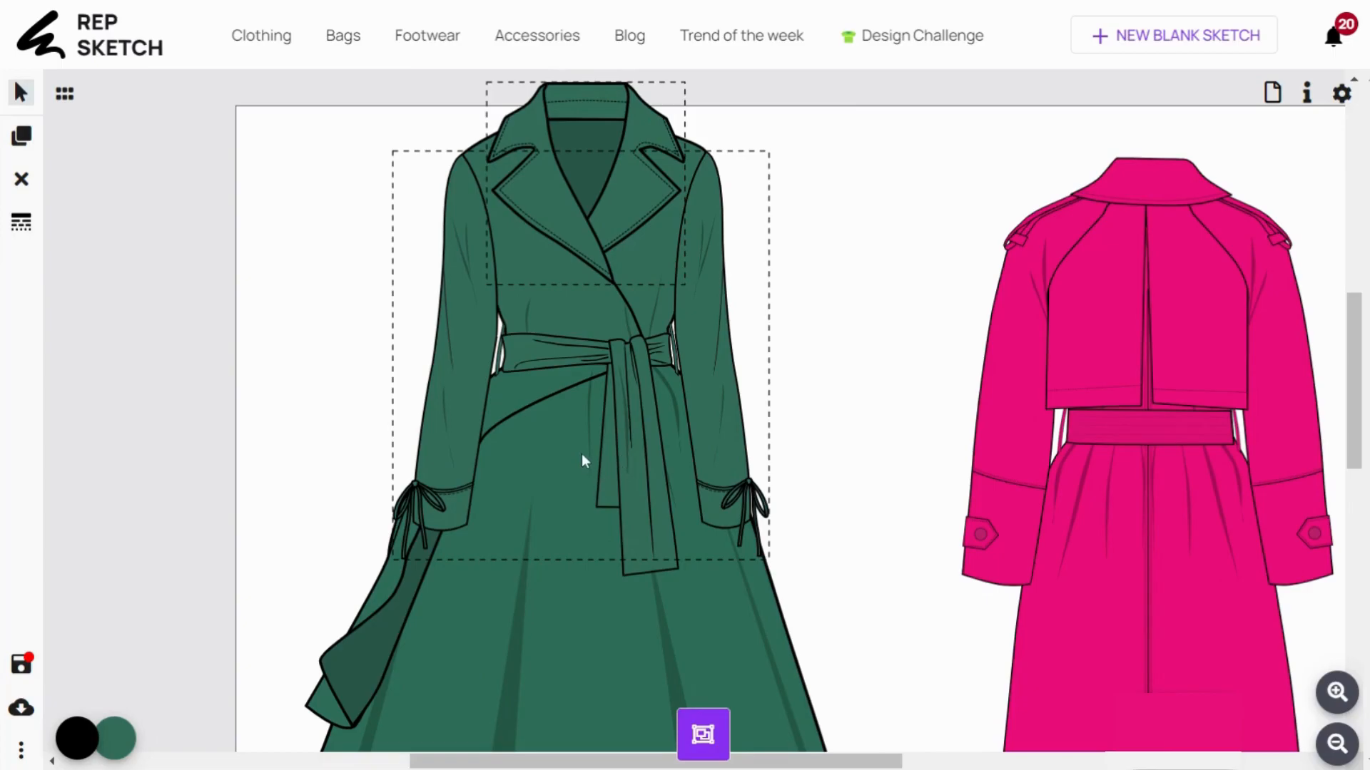
Group all parts of the green front view, scale it down slightly and clone it beside the original
left_click(679, 684)
left_click_drag(848, 82, 802, 154)
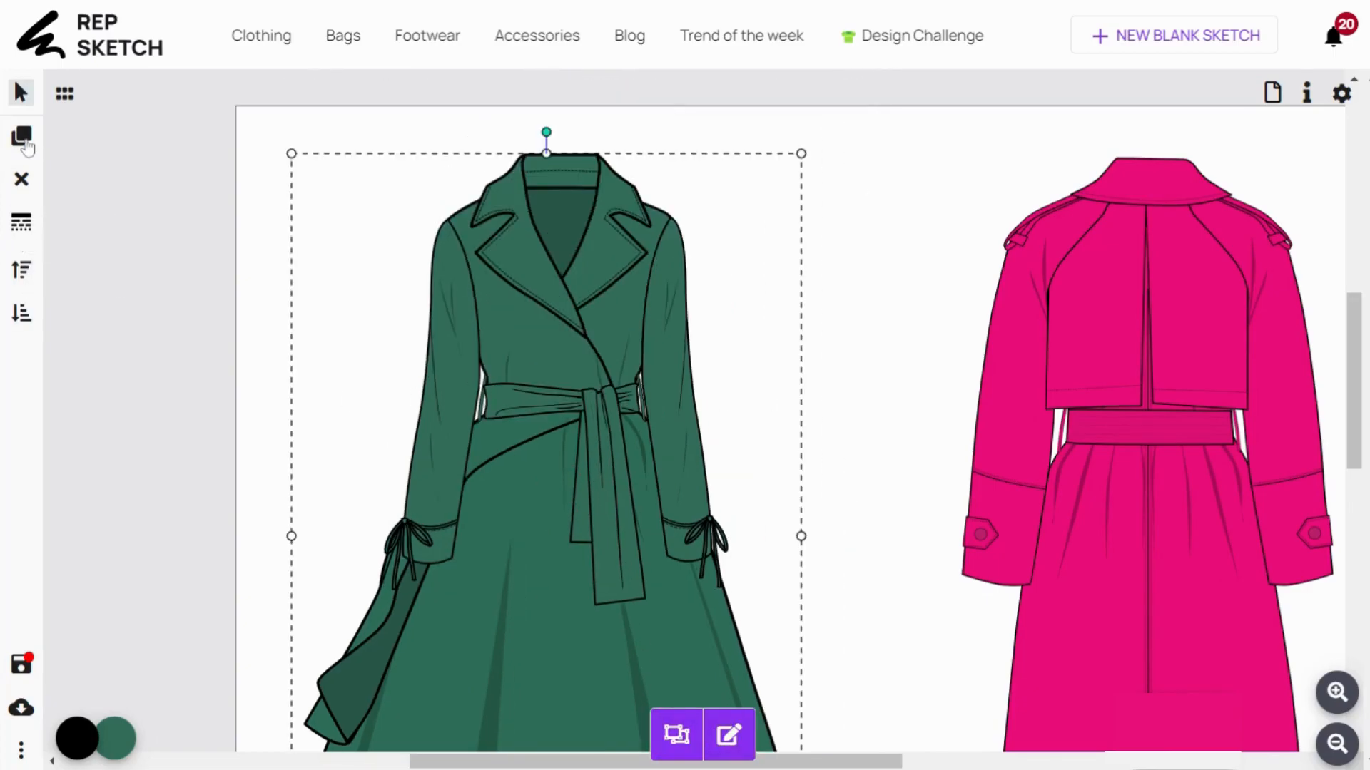
left_click(22, 137)
left_click_drag(566, 304, 815, 304)
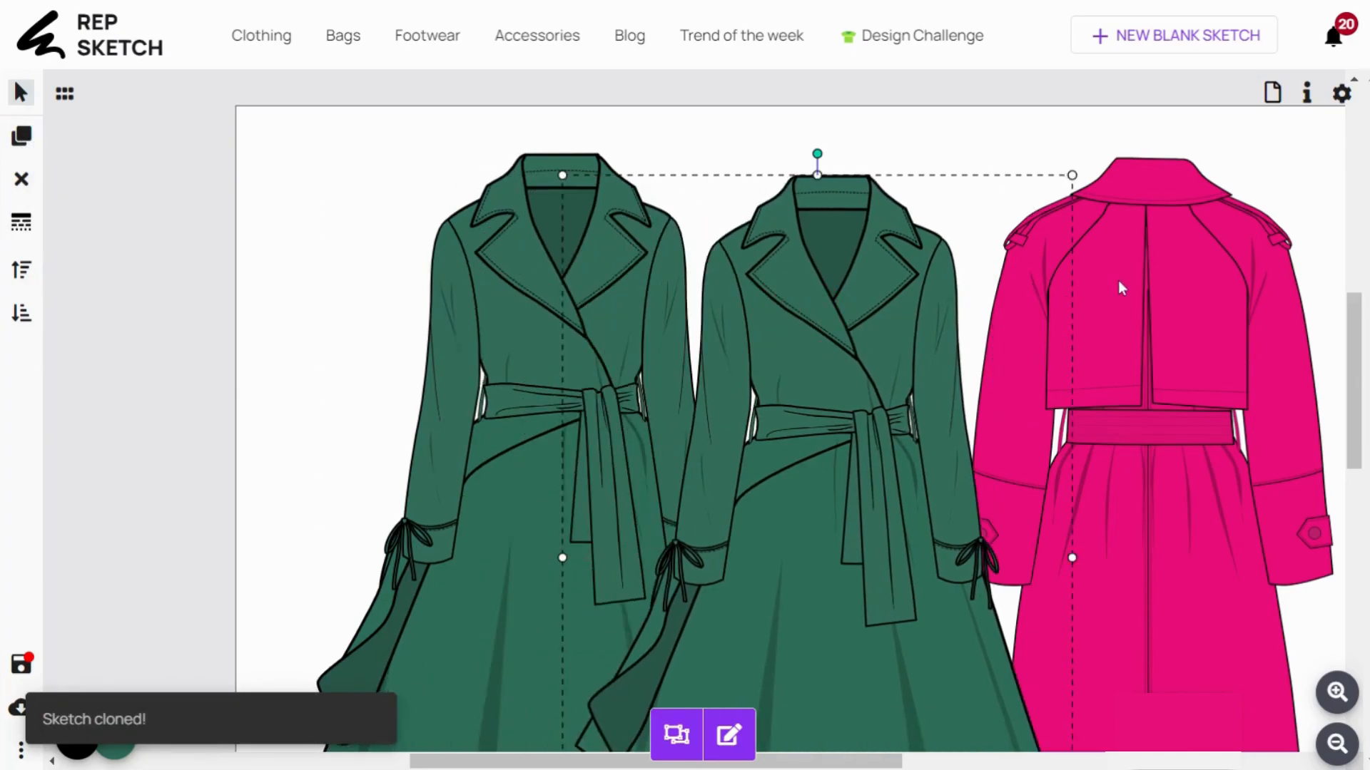
Move the pink back view off the artboard and place the green clone in its spot
left_click(1113, 283)
left_click_drag(1009, 328, 1235, 328)
left_click_drag(859, 314, 914, 301)
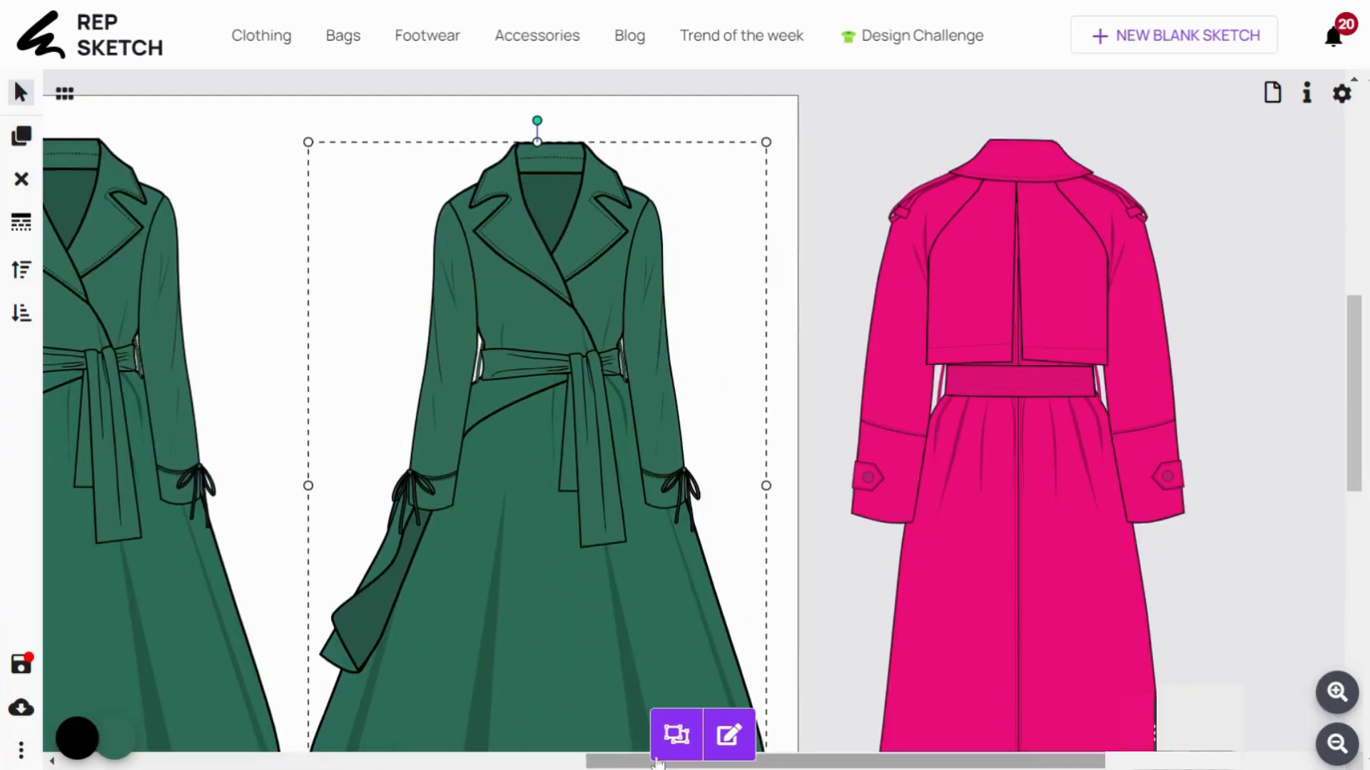
Ungroup the cloned green coat and delete its front lapels, wrap line and waist tie
left_click(674, 733)
left_click(800, 365)
left_click(600, 167)
key("Delete")
double_click(592, 338)
left_click(592, 338)
key("Delete")
left_click(597, 385)
key("Delete")
Ungroup the pink back view, move its collar onto the green clone's neckline and bring the collar to the front
left_click(964, 166)
left_click(675, 734)
left_click(762, 565)
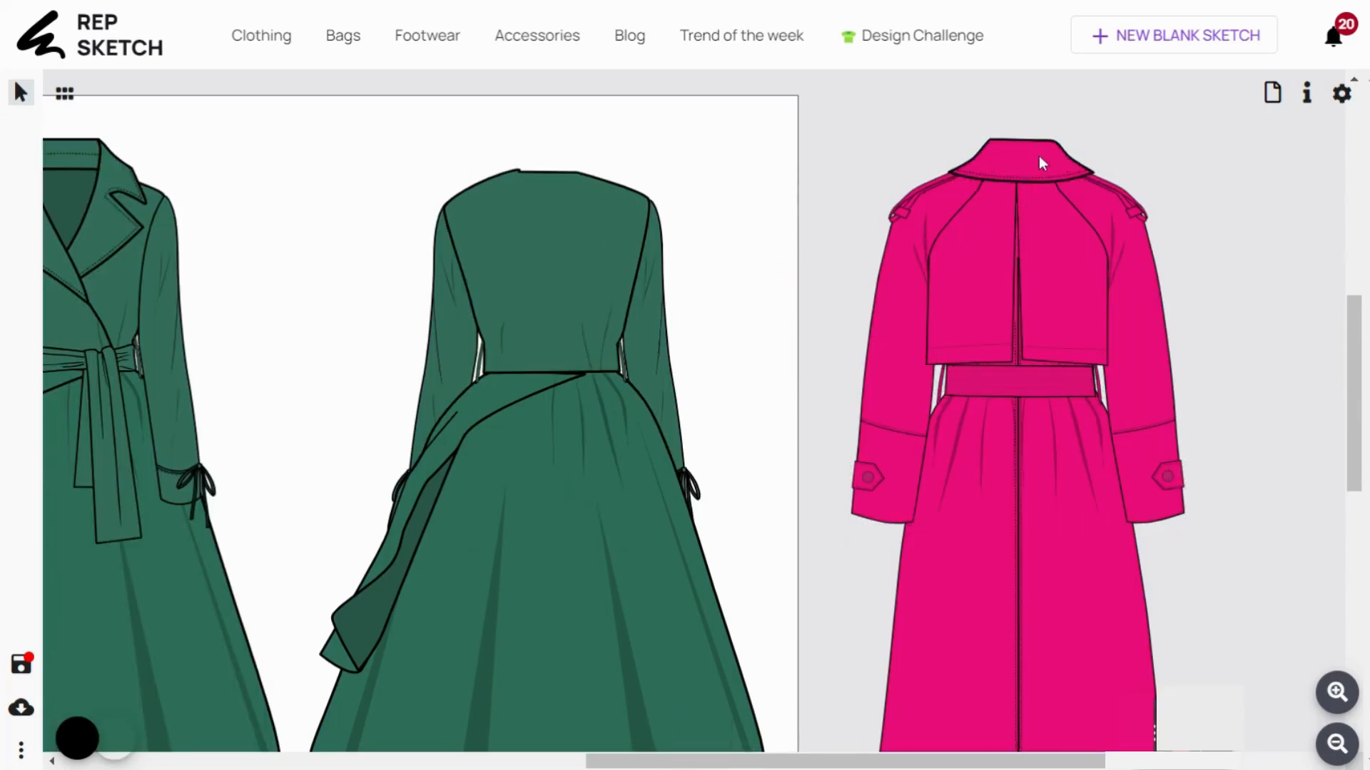
left_click(1030, 169)
left_click_drag(1029, 168, 554, 177)
left_click(15, 273)
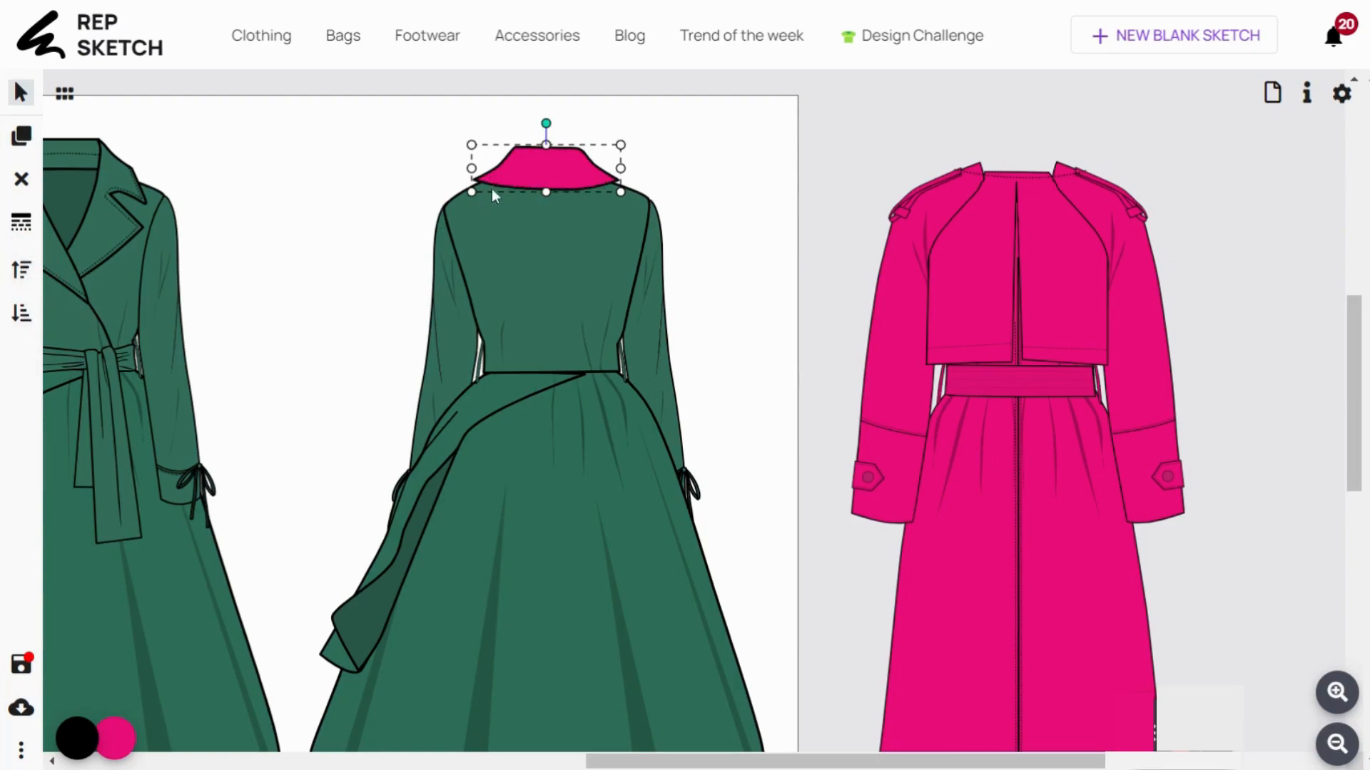
Move the pink back waistband onto the green clone's waist in front of the skirt, and fill the collar with the coat's green
left_click_drag(991, 385, 517, 368)
left_click(23, 281)
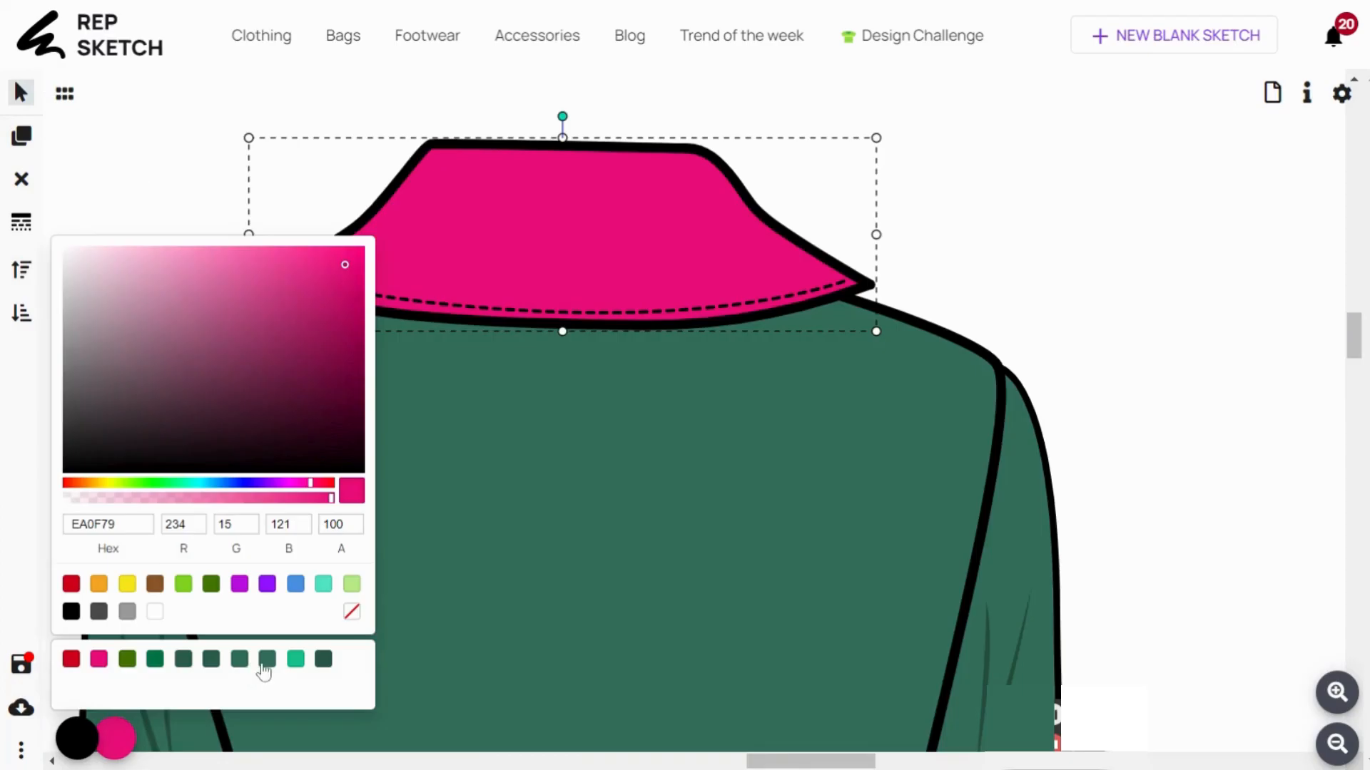
left_click(267, 659)
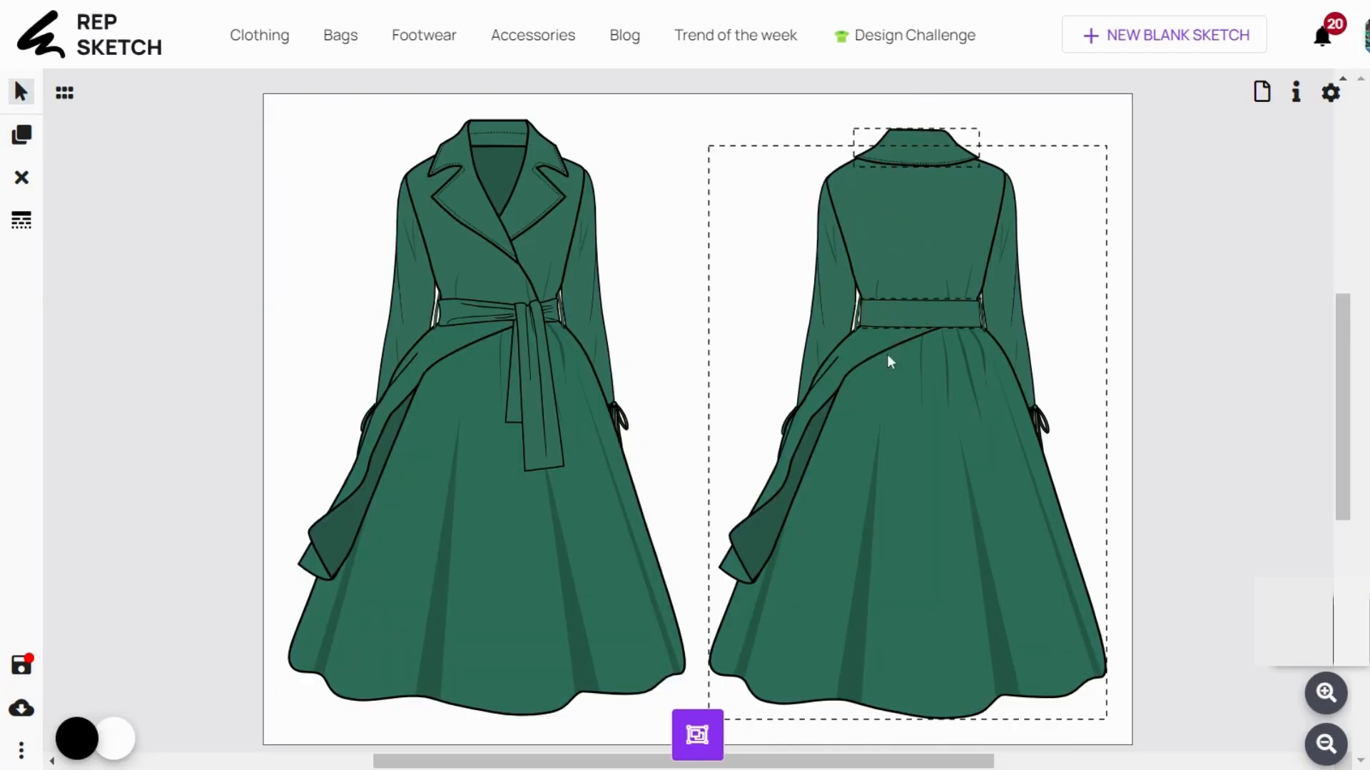
Group the back view's parts, then group the front and back views together
left_click(698, 735)
left_click(563, 538, "shift")
left_click(698, 735)
Accept the license and enter "Oversized Trench Coat Dress" as both the design's name and description
left_click(1326, 99)
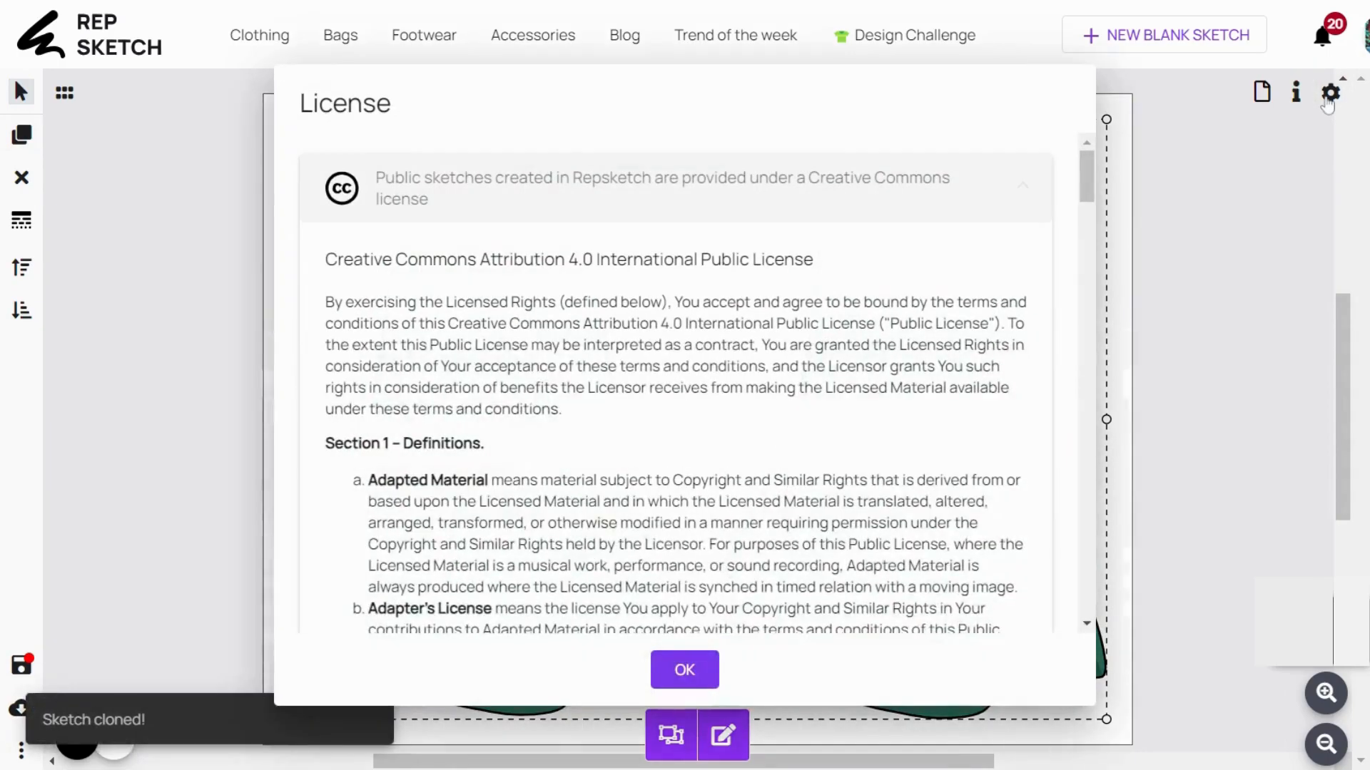
left_click(684, 669)
left_click(382, 191)
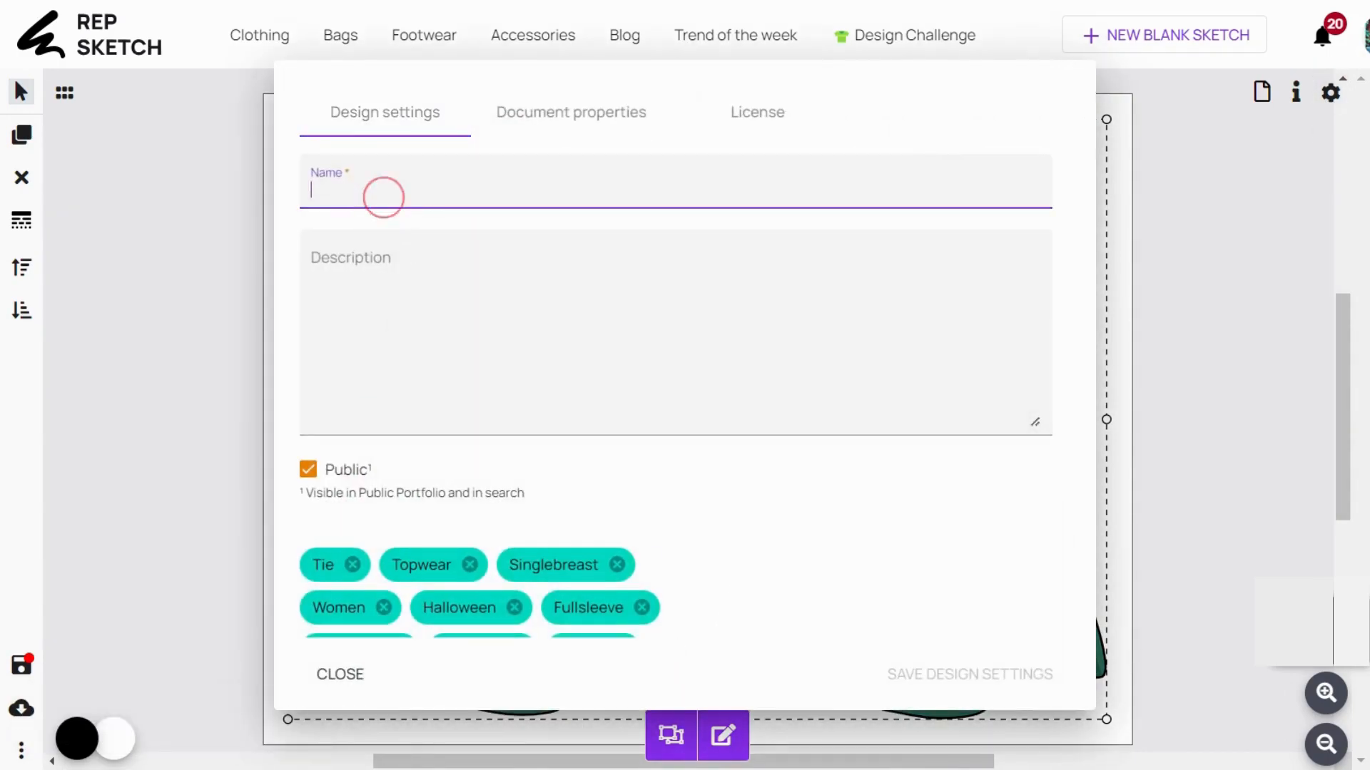
type("Oversized Trench Coat Dre")
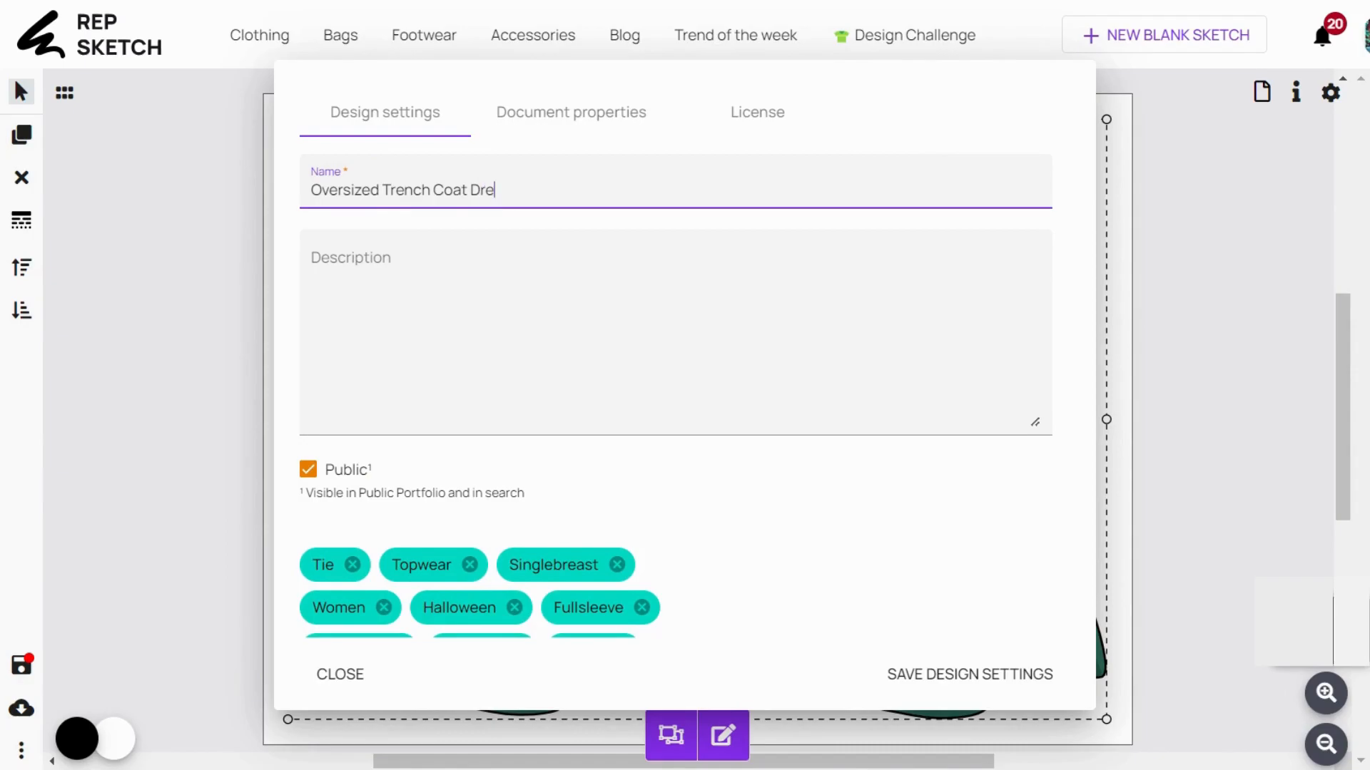
left_click(385, 264)
type("Oversized Trench Coat Dress")
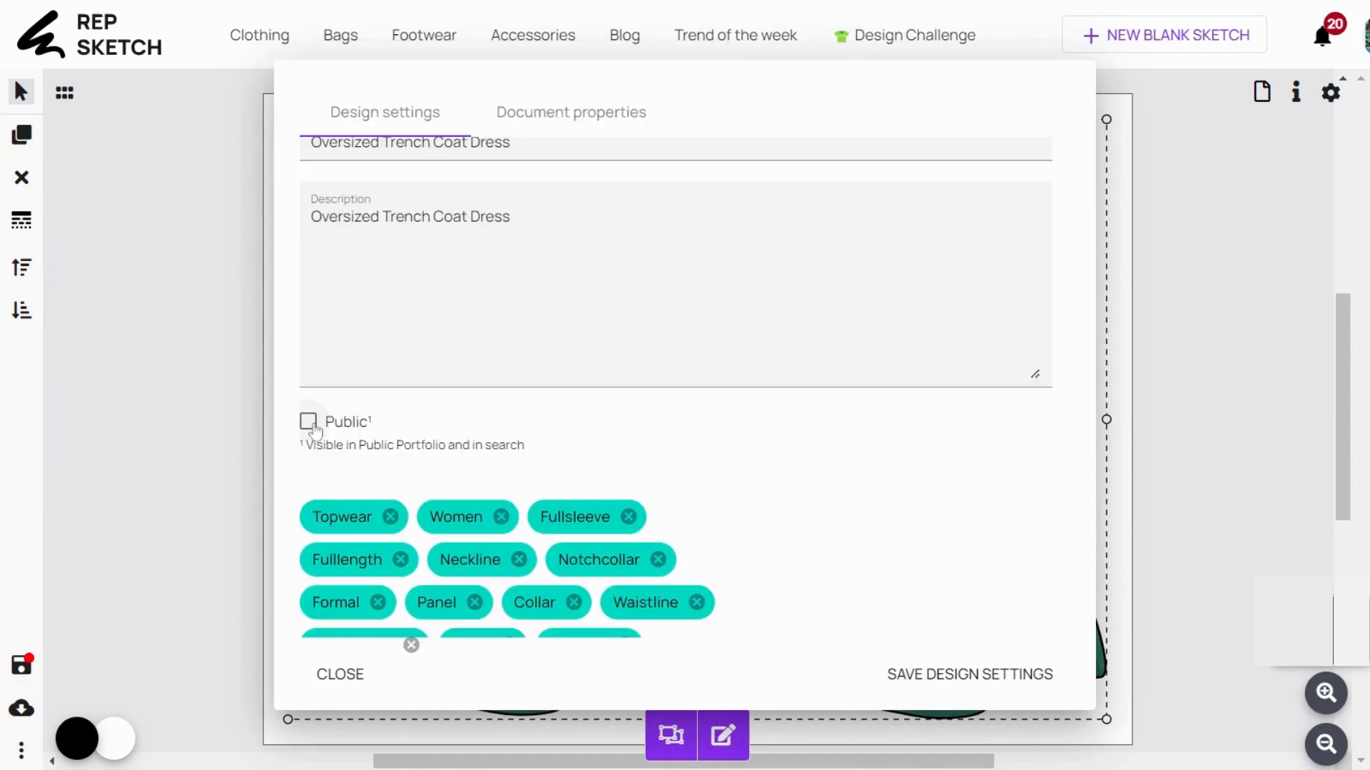
Mark the design as Public and save the design settings
left_click(313, 427)
left_click(315, 430)
left_click(341, 428)
left_click(966, 674)
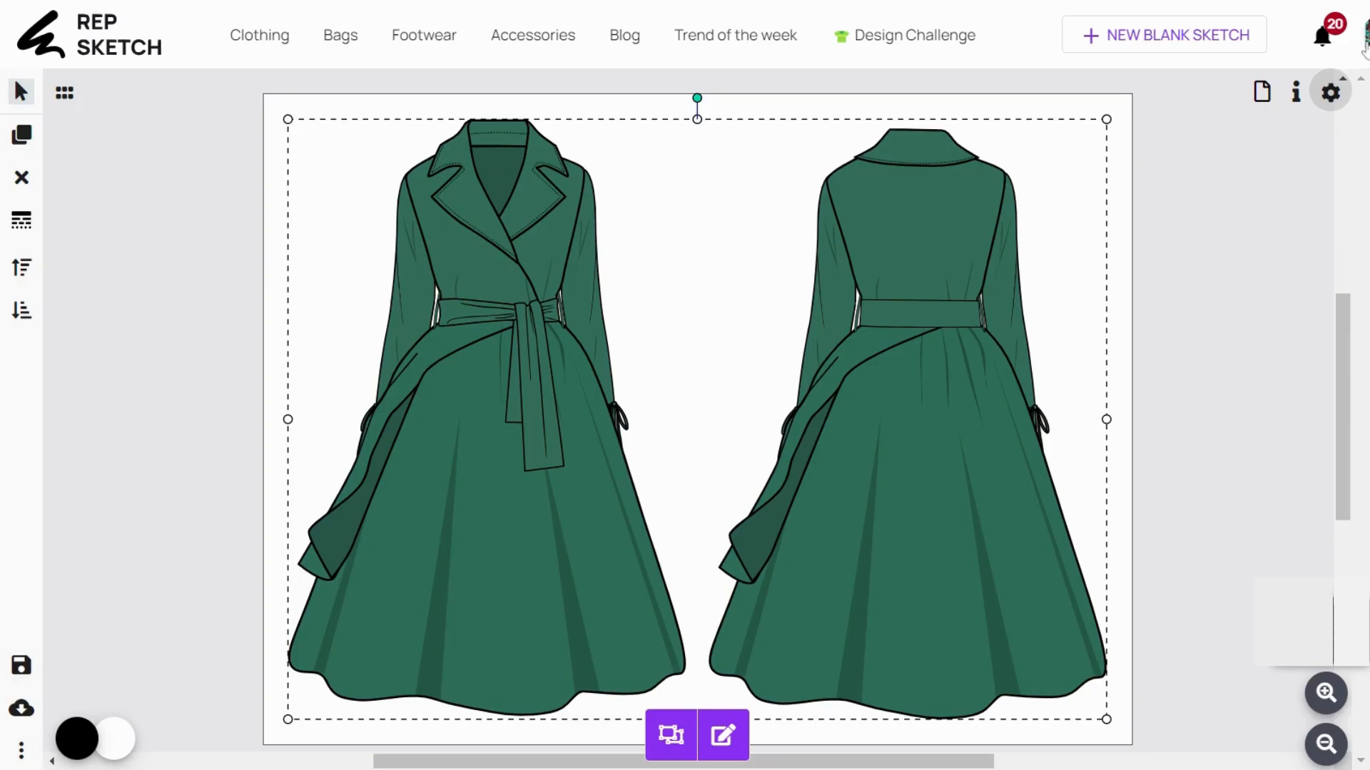
Open the saved Oversized Trench Coat Dress from your own sketches for viewing
left_click(1364, 42)
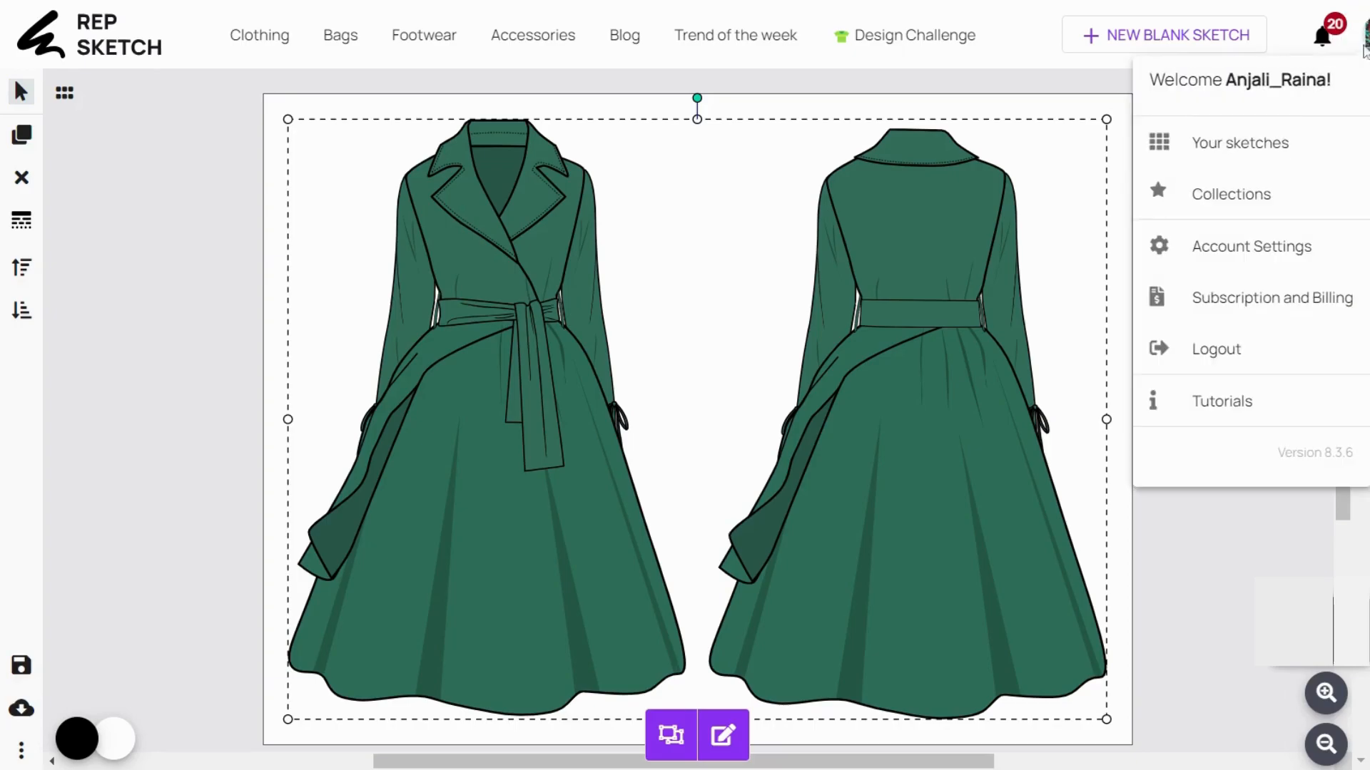
left_click(1306, 146)
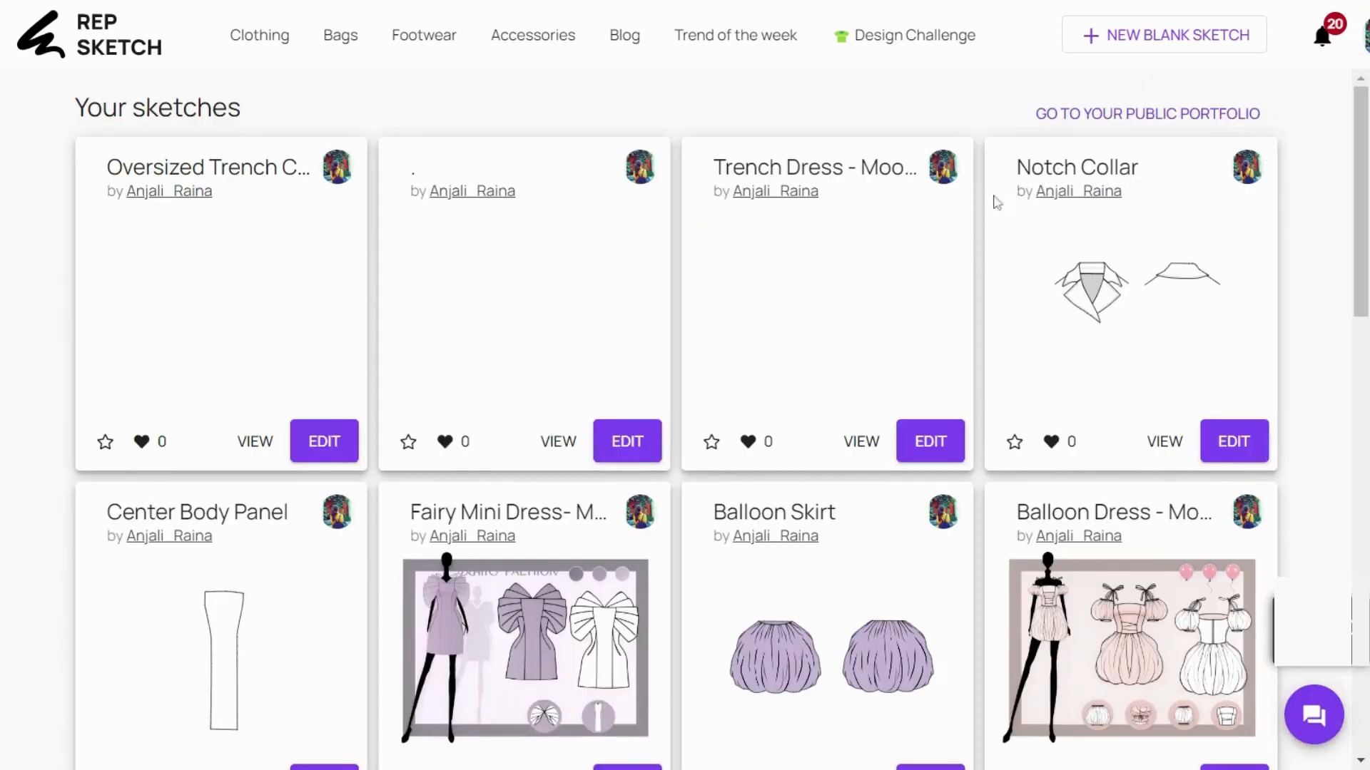
left_click(244, 444)
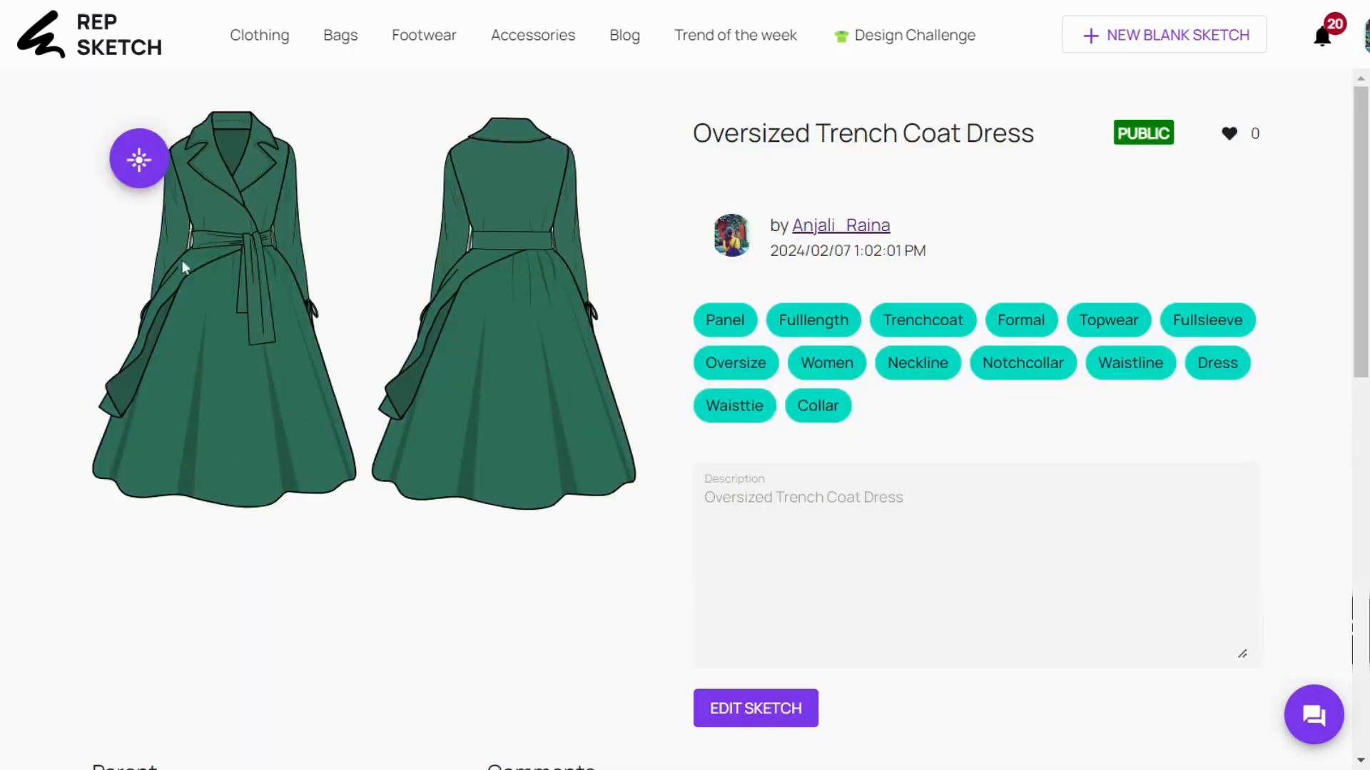
Generate a realistic image with Model A, adding ", trench coat dress front view, back view without bow at waist" to the prompt
left_click(141, 162)
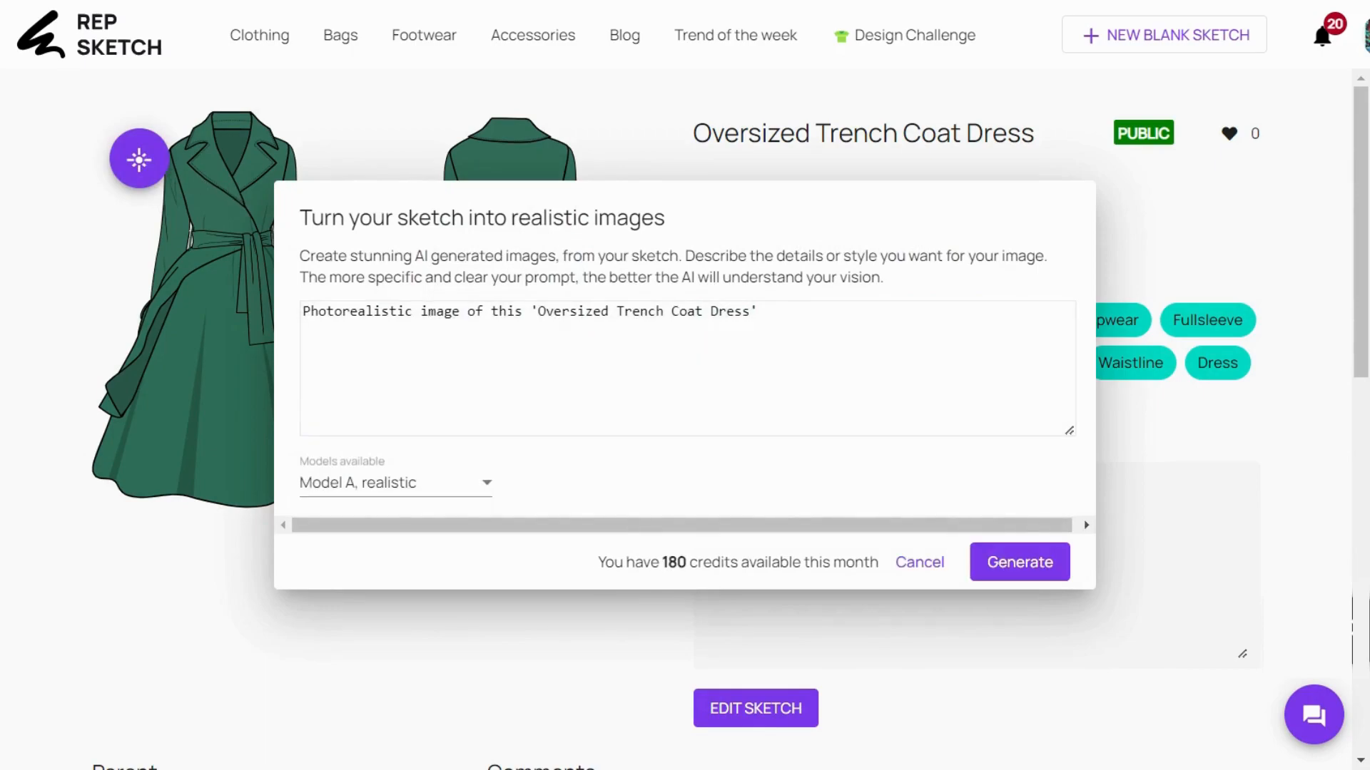
left_click(838, 329)
type(", tren")
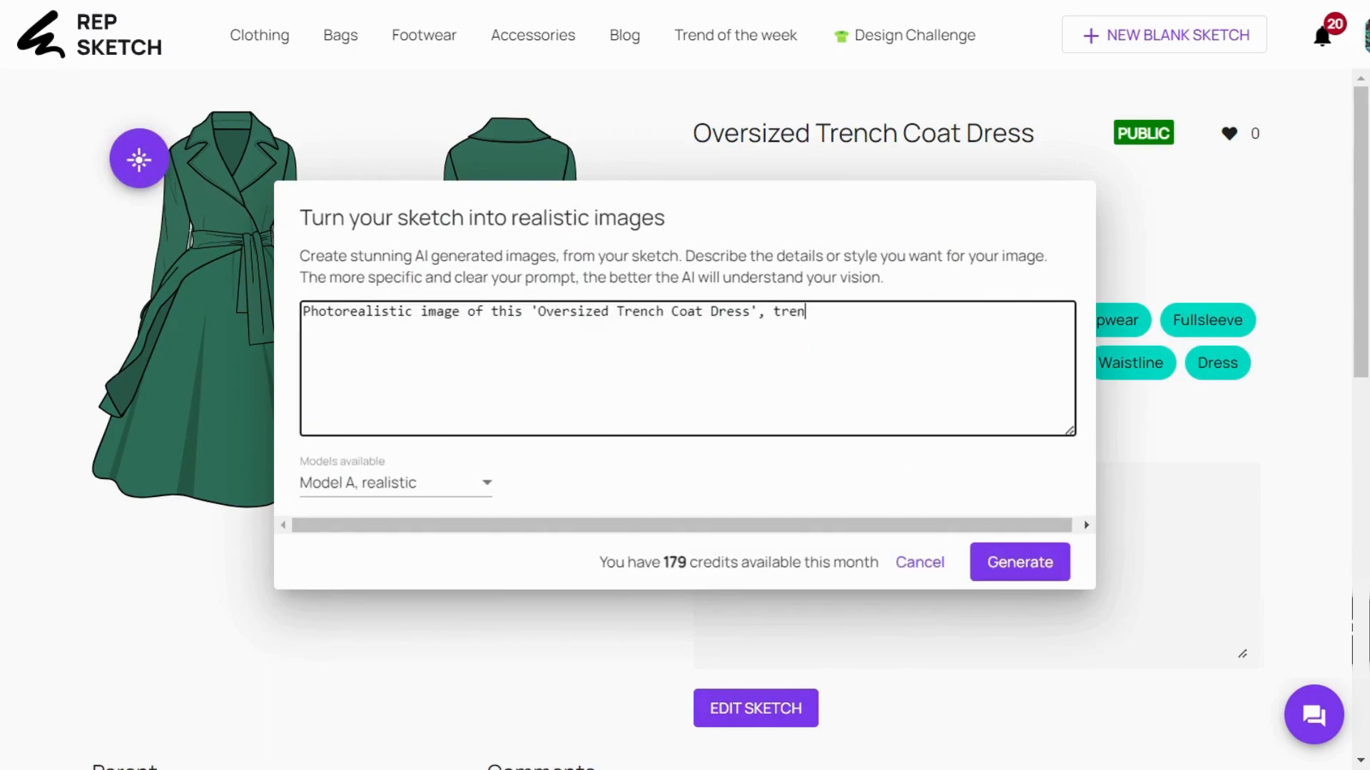
type("ch coat dress front view, back view without bow at waist")
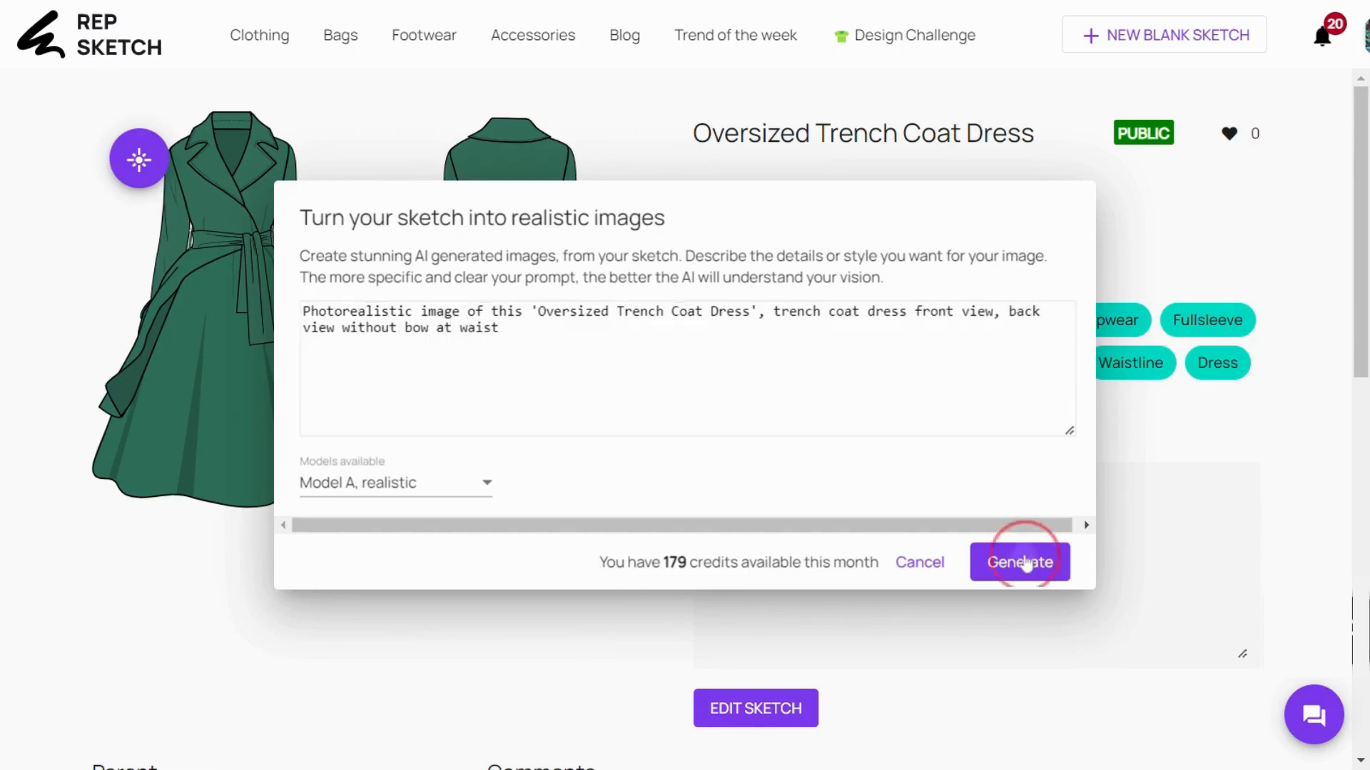
left_click(1027, 562)
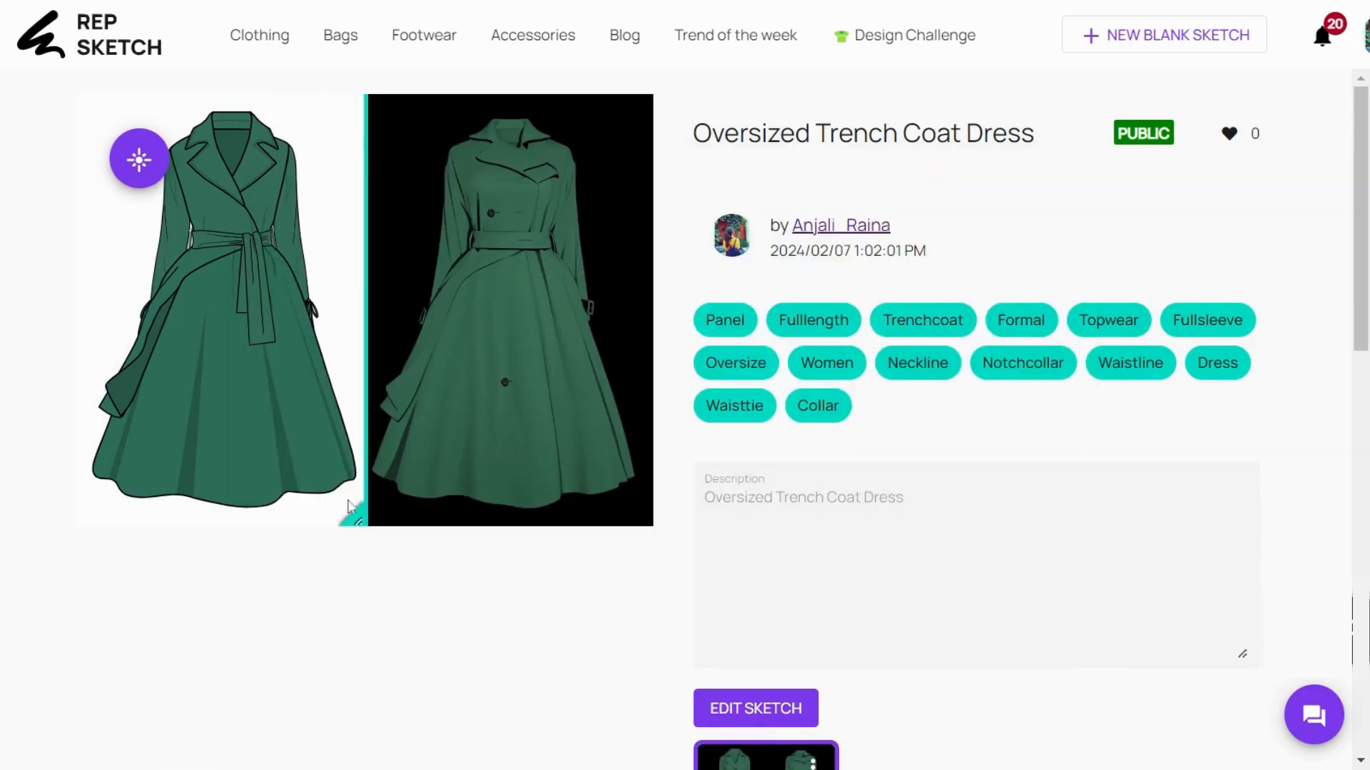
Examine the generated realistic images enlarged and compare them with the original sketch using the comparison slider
mouse_move(355, 513)
left_mouse_down()
mouse_move(67, 488)
mouse_move(609, 506)
left_mouse_up()
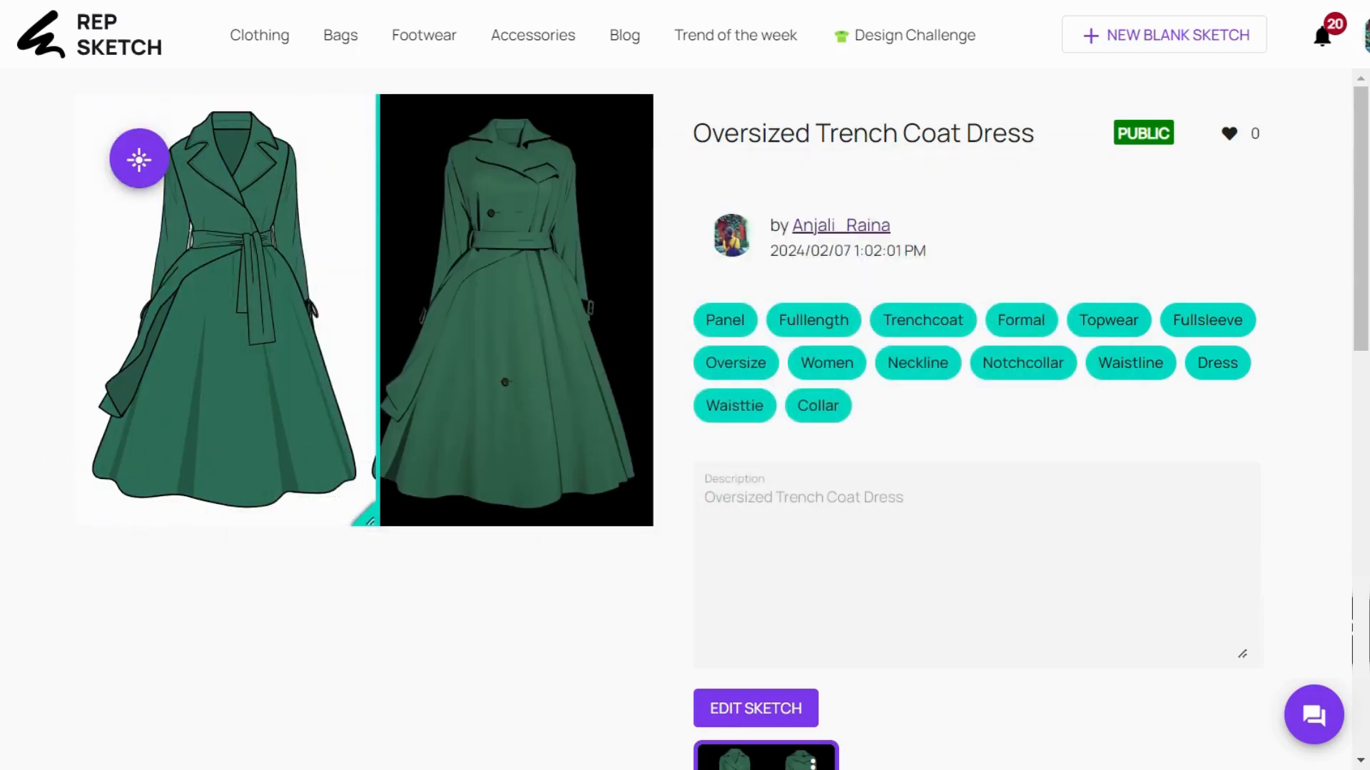
scroll(1028, 642, "down", 2)
left_click(927, 683)
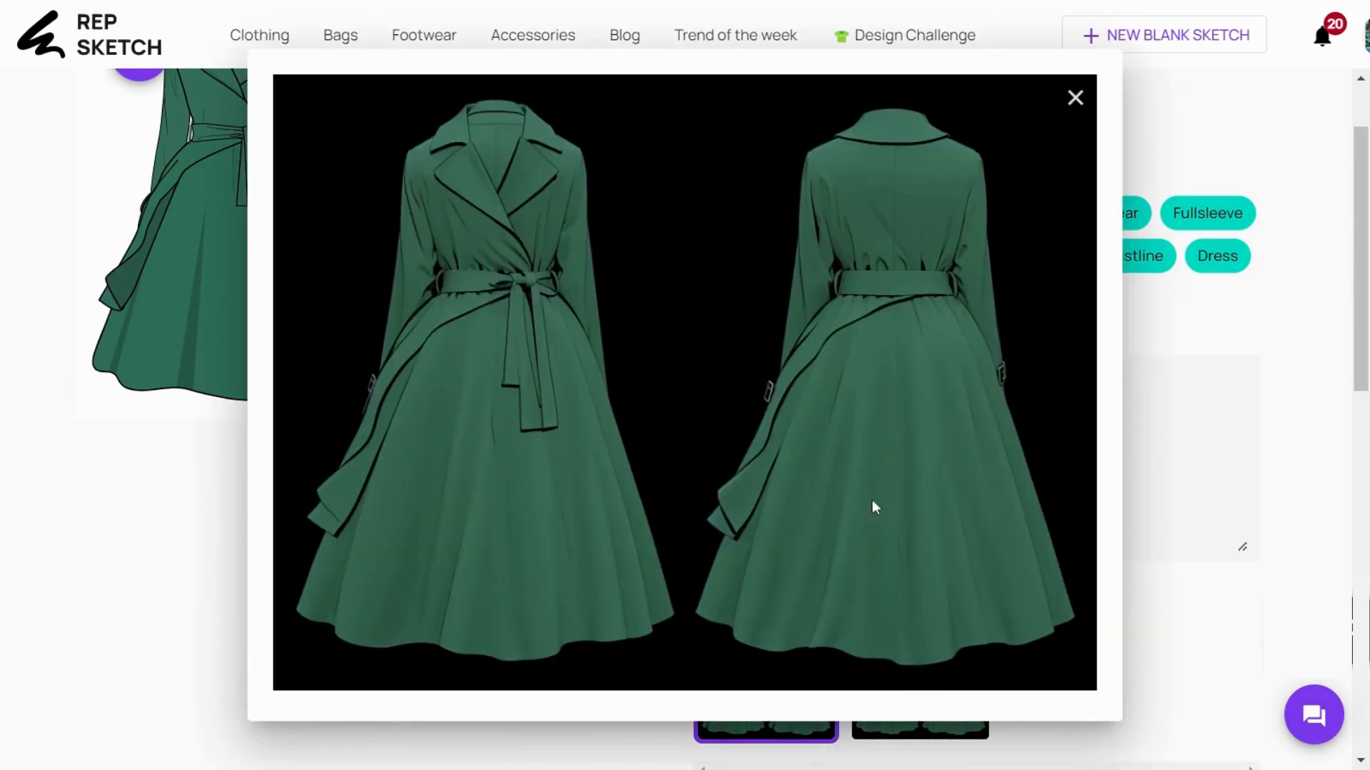
left_click(1075, 98)
left_click(966, 660)
left_click(1006, 511)
scroll(515, 362, "up", 2)
left_click_drag(360, 512, 651, 520)
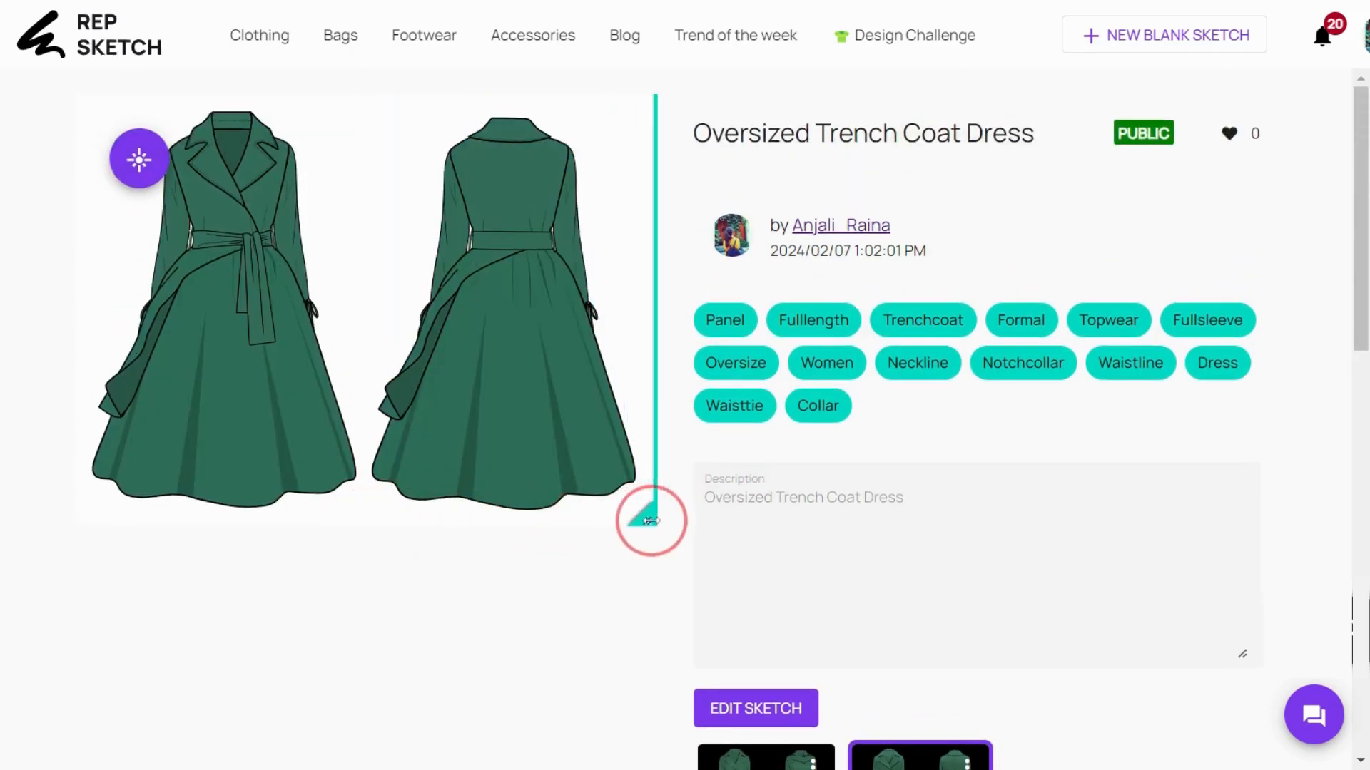